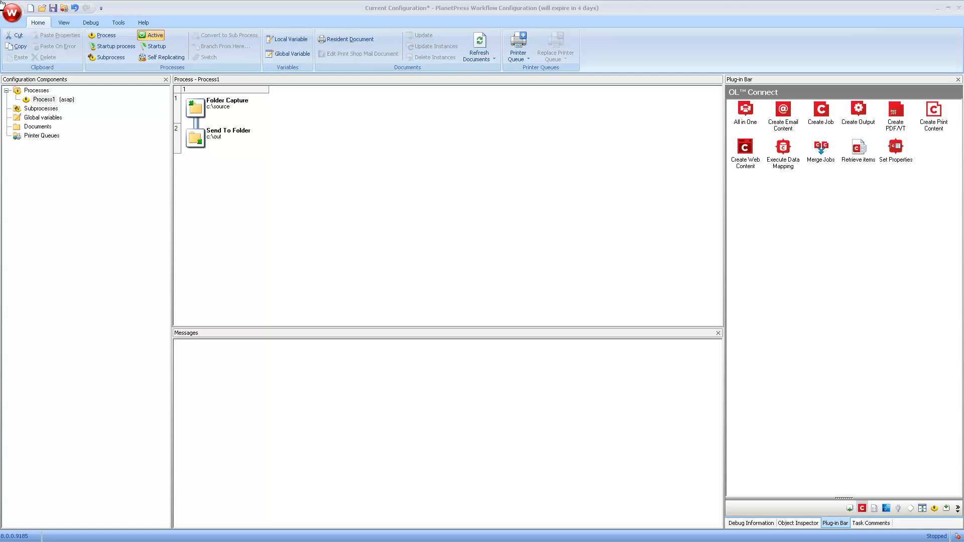
Step: Show the Inputs category in the Plug-in Bar to list the available input plug-ins
{"action": "left_click", "coordinate": [945, 509]}
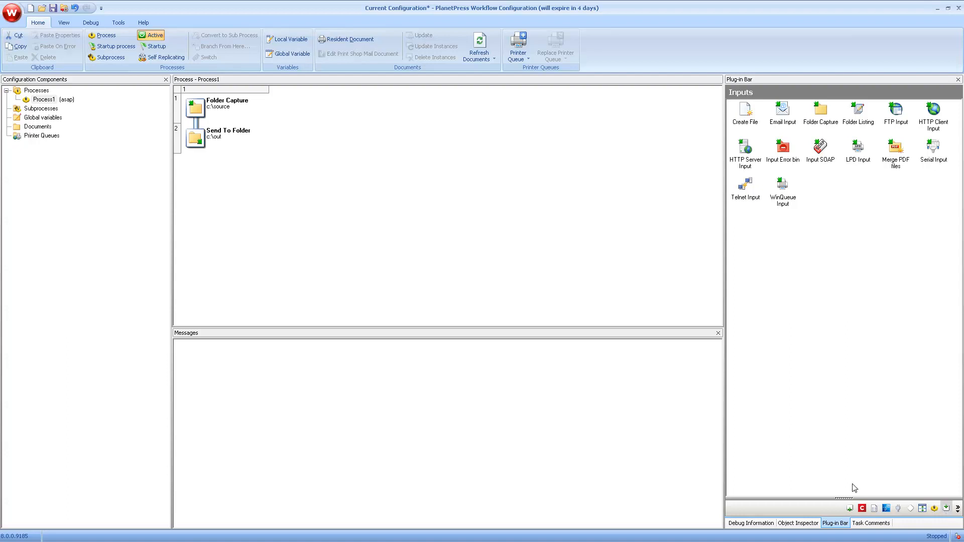
Step: Replace Folder Capture with an HTTP Server Input: action wsindex, MIME type text/html, no attachment looping
{"action": "left_click_drag", "start_coordinate": [748, 150], "coordinate": [703, 145]}
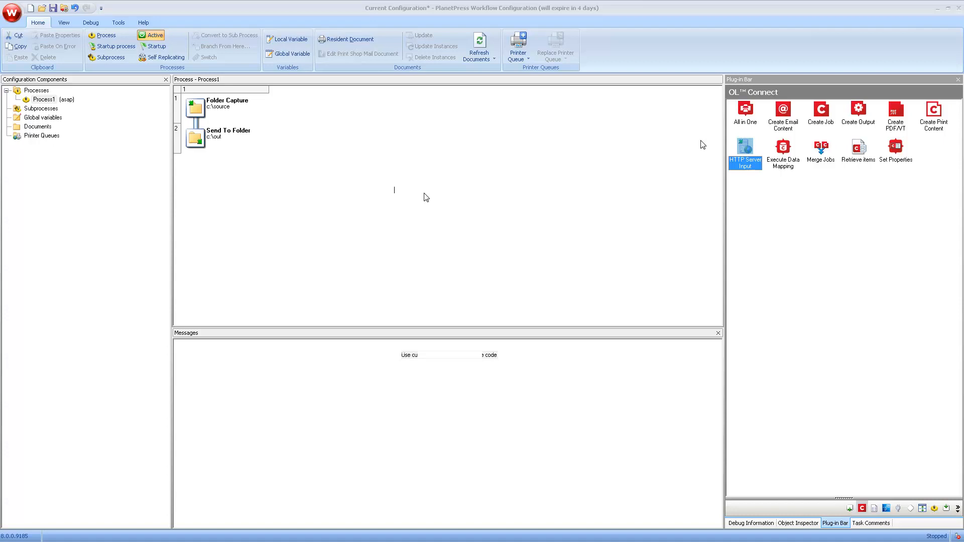
{"action": "type", "text": "wsindel"}
{"action": "left_click", "coordinate": [460, 212]}
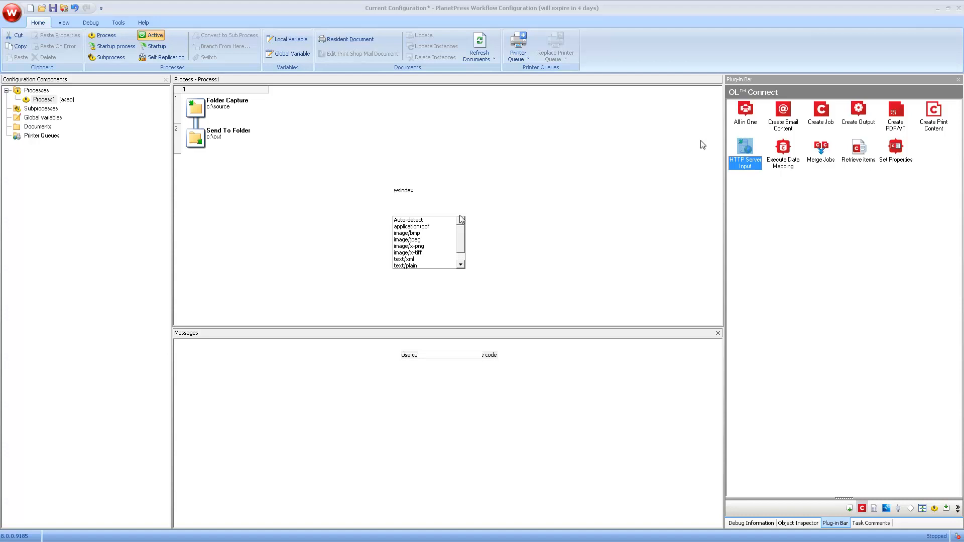
{"action": "left_click_drag", "start_coordinate": [462, 231], "coordinate": [463, 238]}
{"action": "scroll", "coordinate": [462, 233], "scroll_direction": "down", "scroll_amount": 1}
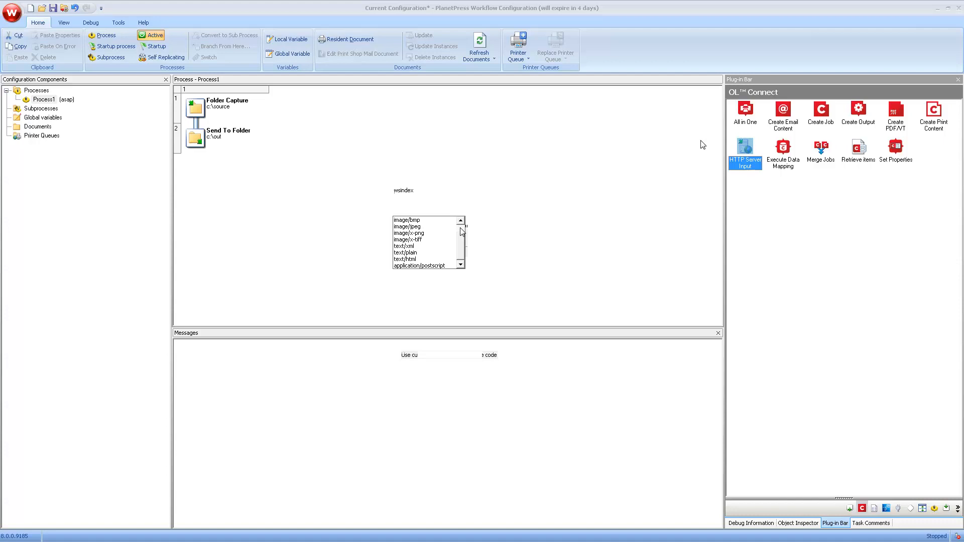
{"action": "left_click", "coordinate": [421, 260]}
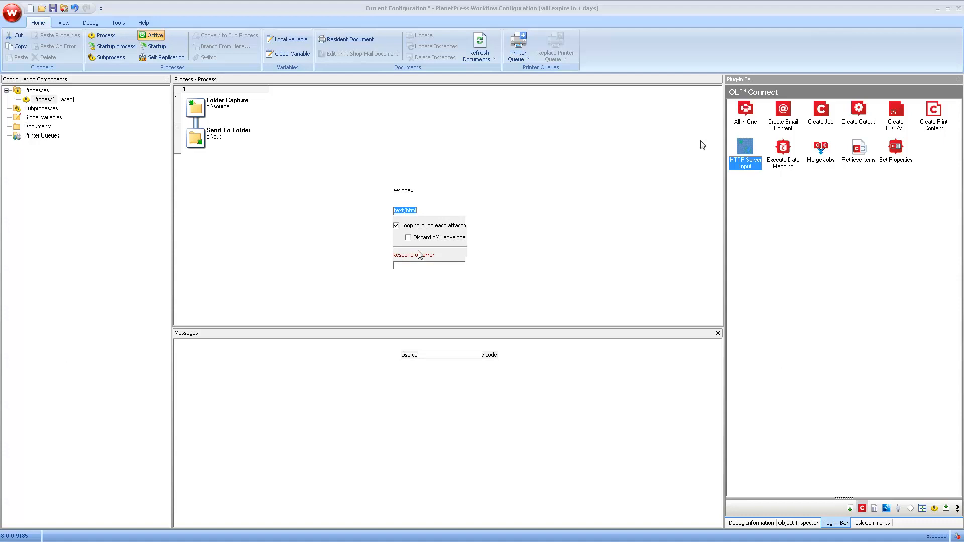
{"action": "left_click", "coordinate": [420, 230]}
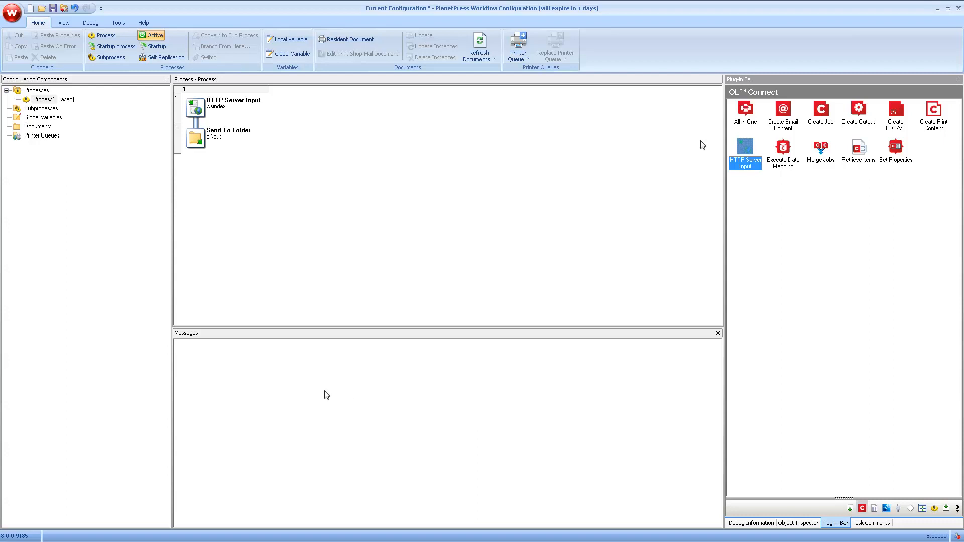
Step: Send the configuration to the local Workflow service
{"action": "left_click", "coordinate": [119, 22]}
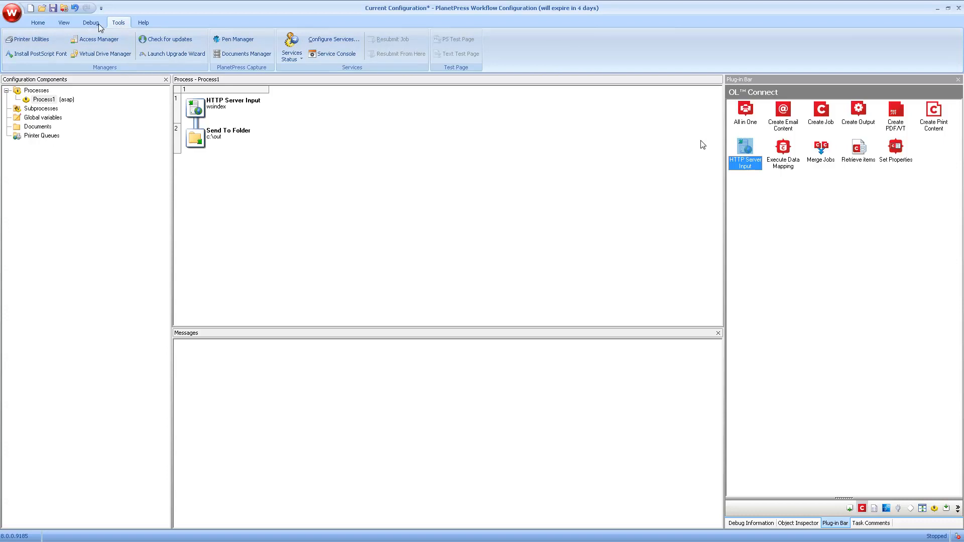
{"action": "left_click", "coordinate": [12, 13]}
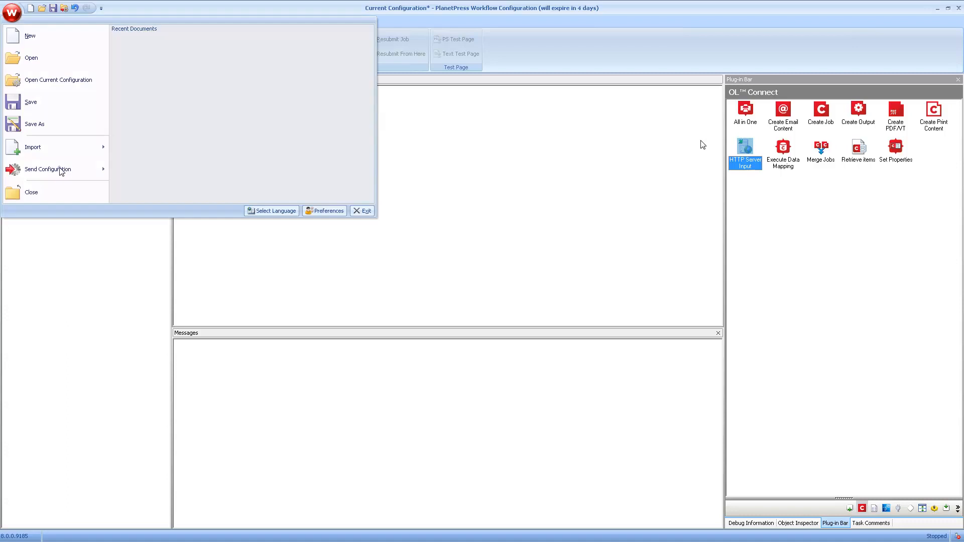
{"action": "mouse_move", "coordinate": [68, 169]}
{"action": "left_click", "coordinate": [149, 50]}
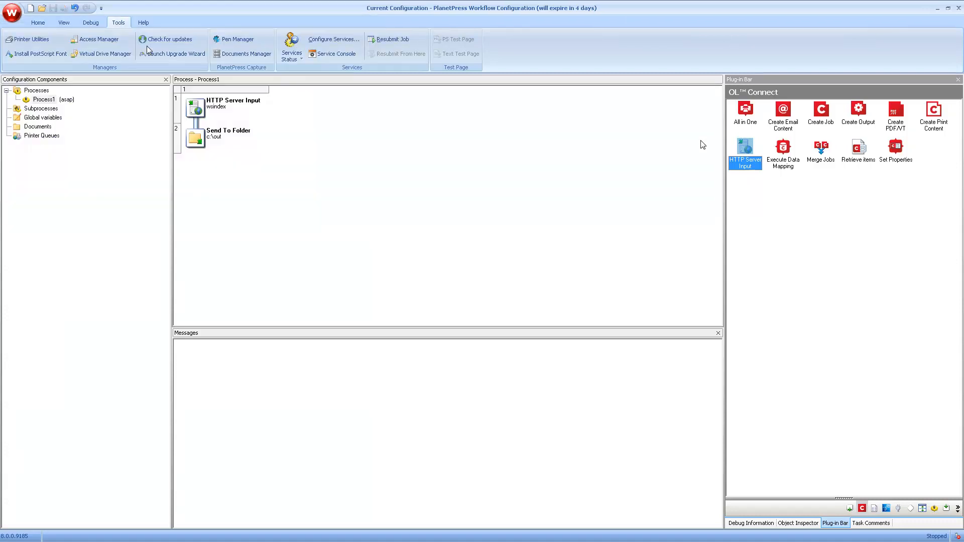
Step: Start the Workflow services and view localhost:8080/wsindex in Firefox
{"action": "left_click", "coordinate": [291, 59]}
{"action": "left_click", "coordinate": [298, 72]}
{"action": "key", "text": "alt+Tab"}
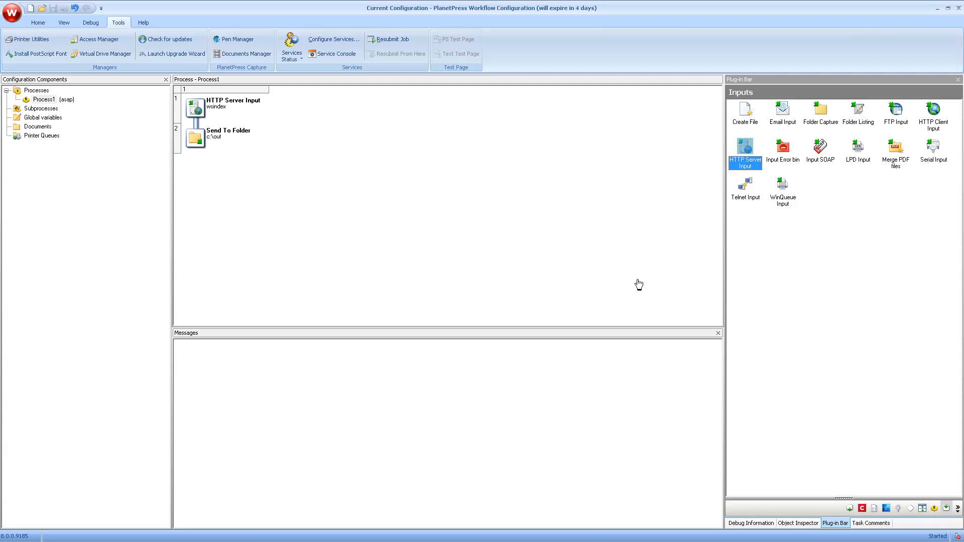
{"action": "left_click", "coordinate": [862, 509]}
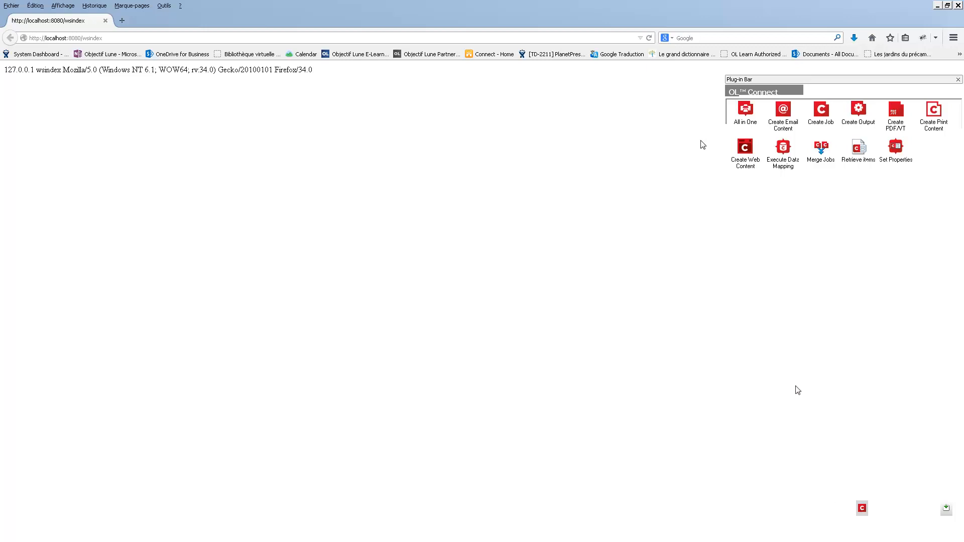
{"action": "left_click", "coordinate": [783, 148]}
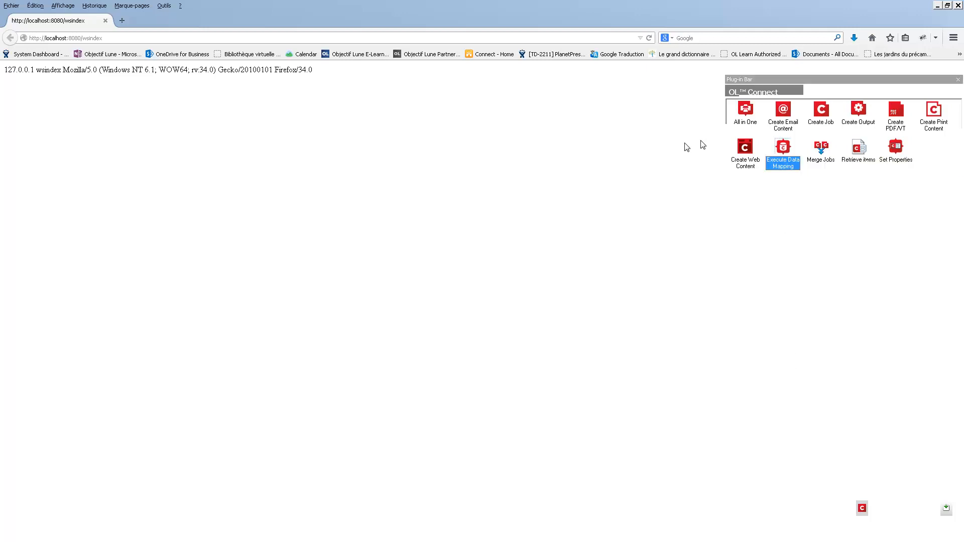
Step: Insert an Execute Data Mapping task using the wsFormData.OL-datamapper configuration after the HTTP input
{"action": "left_click_drag", "start_coordinate": [687, 147], "coordinate": [192, 129]}
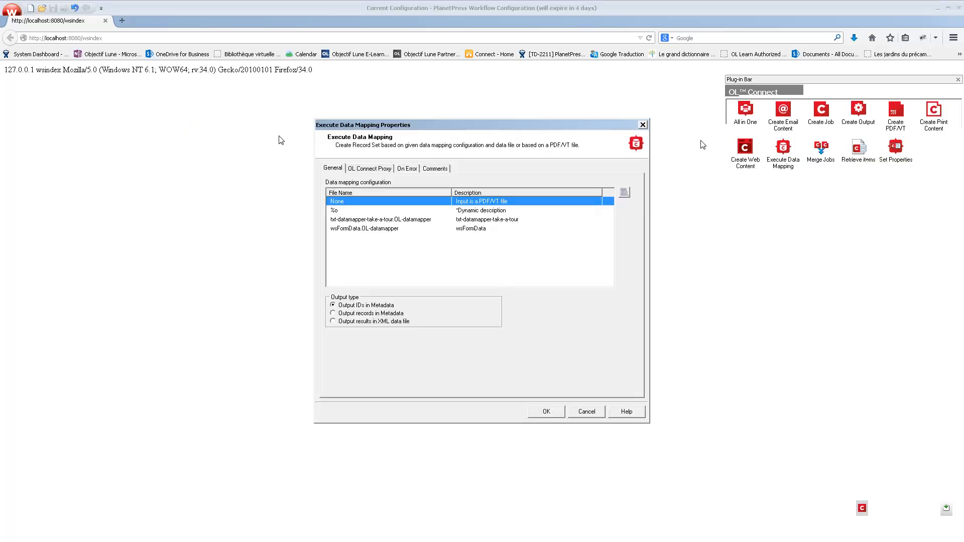
{"action": "left_click", "coordinate": [351, 230]}
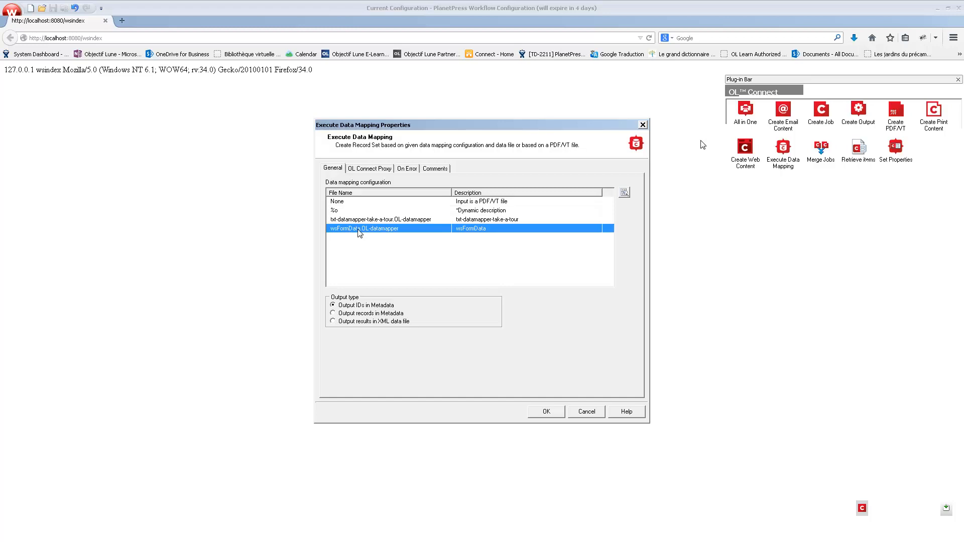
{"action": "left_click", "coordinate": [544, 411]}
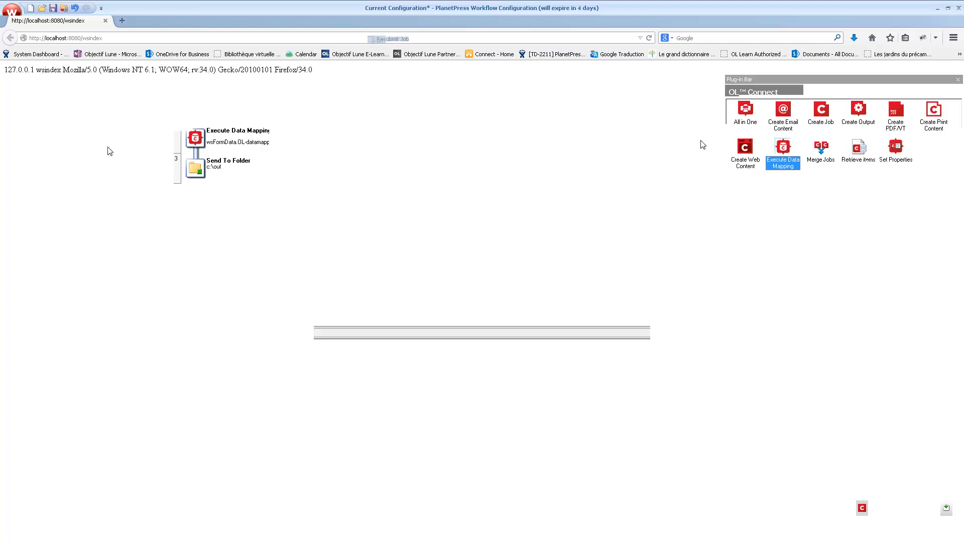
{"action": "left_click", "coordinate": [94, 23]}
Step: Load the captured .dat request file from the out folder as sample data with XML emulation
{"action": "left_click", "coordinate": [21, 46]}
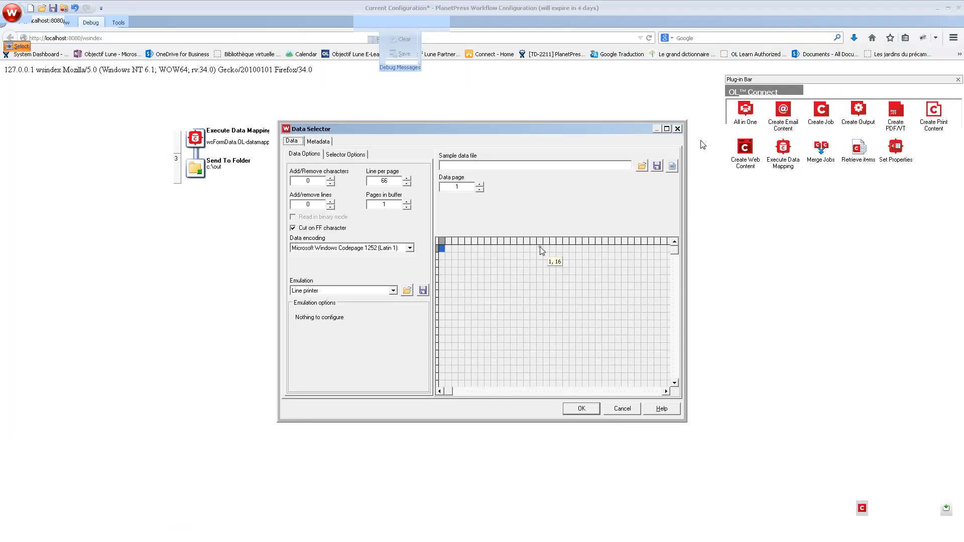
{"action": "left_click", "coordinate": [641, 165]}
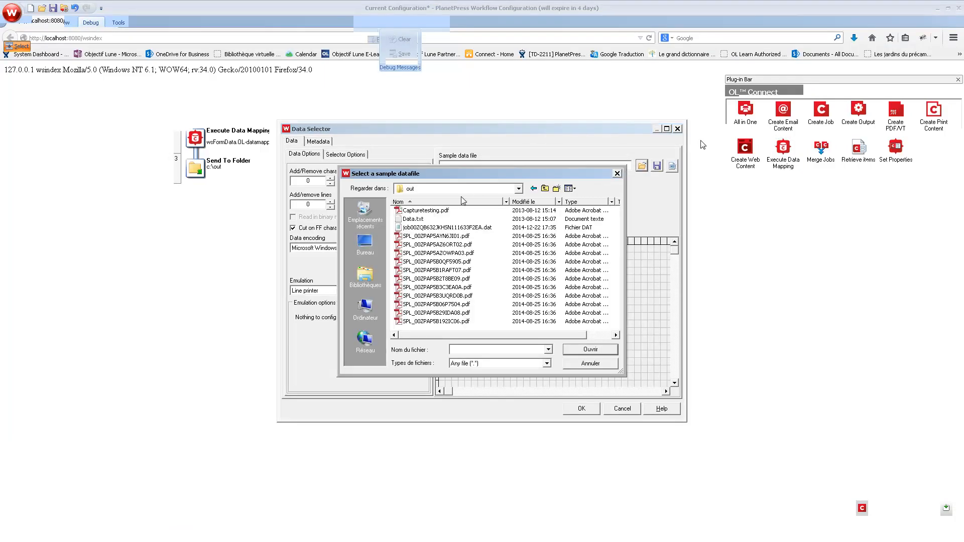
{"action": "left_click", "coordinate": [447, 229]}
{"action": "left_click", "coordinate": [585, 350]}
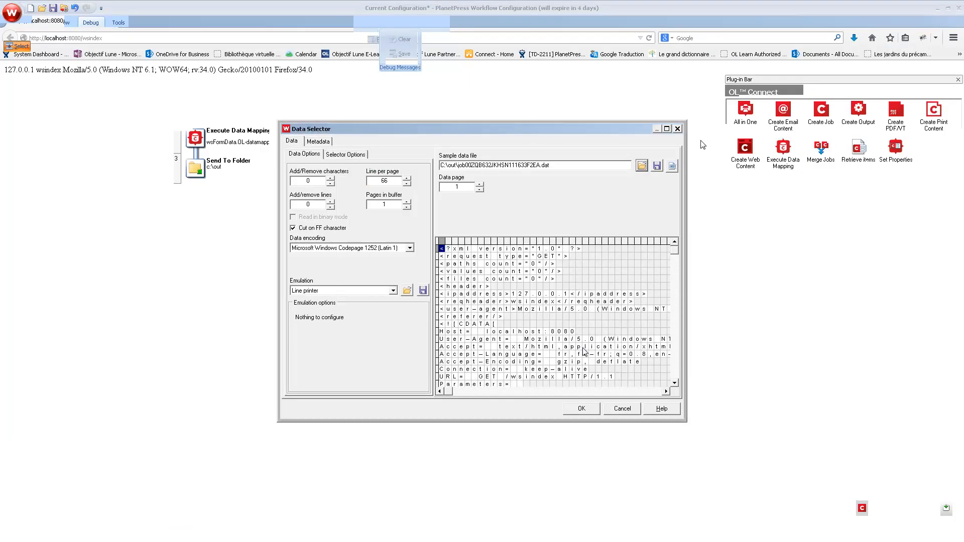
{"action": "left_click", "coordinate": [349, 291]}
{"action": "left_click", "coordinate": [307, 332]}
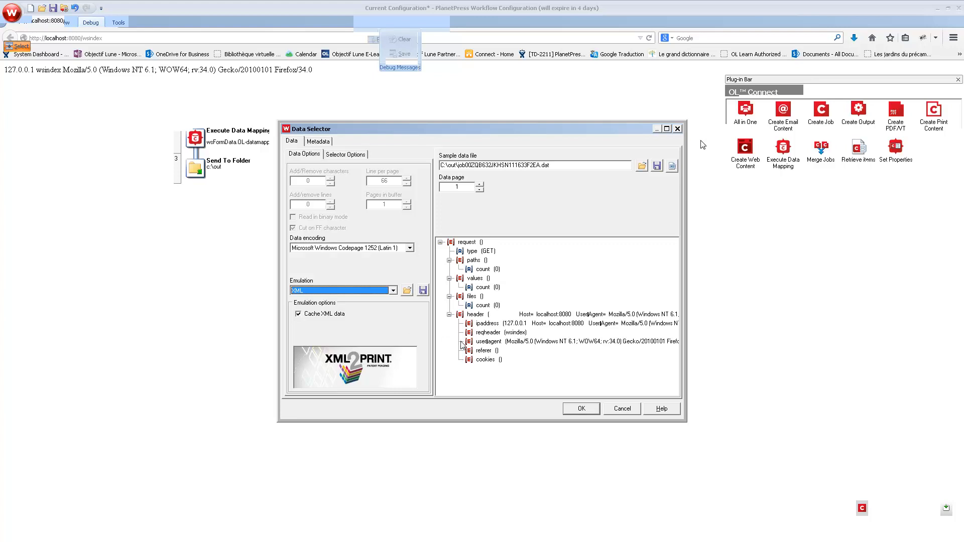
{"action": "left_click", "coordinate": [573, 411]}
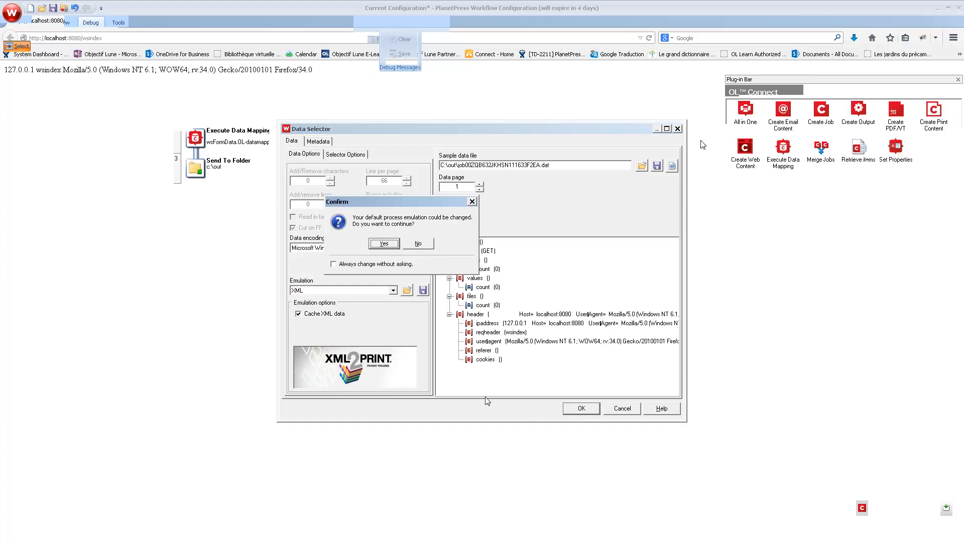
{"action": "left_click", "coordinate": [384, 244]}
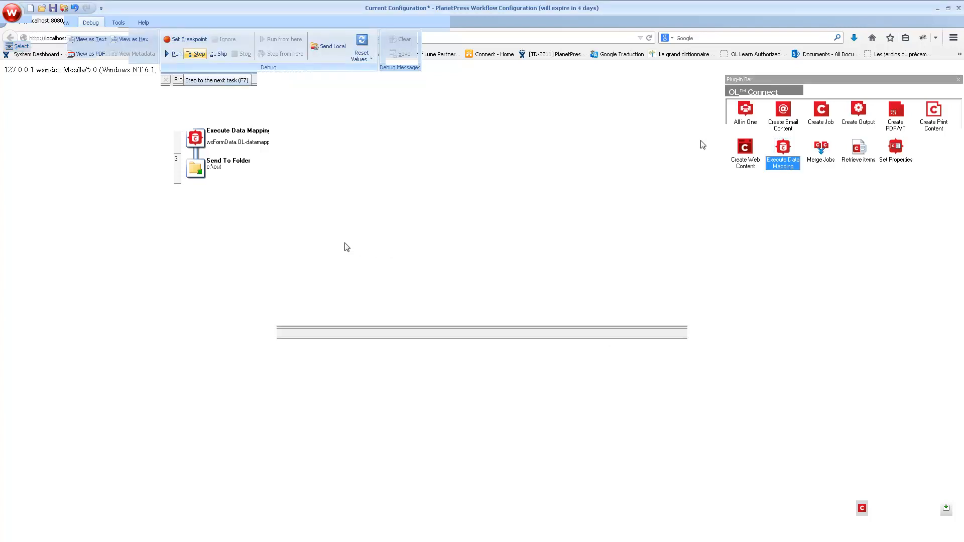
Step: Debug Process1 through the data mapping step, which fails with 401 Unauthorized, then stop
{"action": "left_click", "coordinate": [199, 54]}
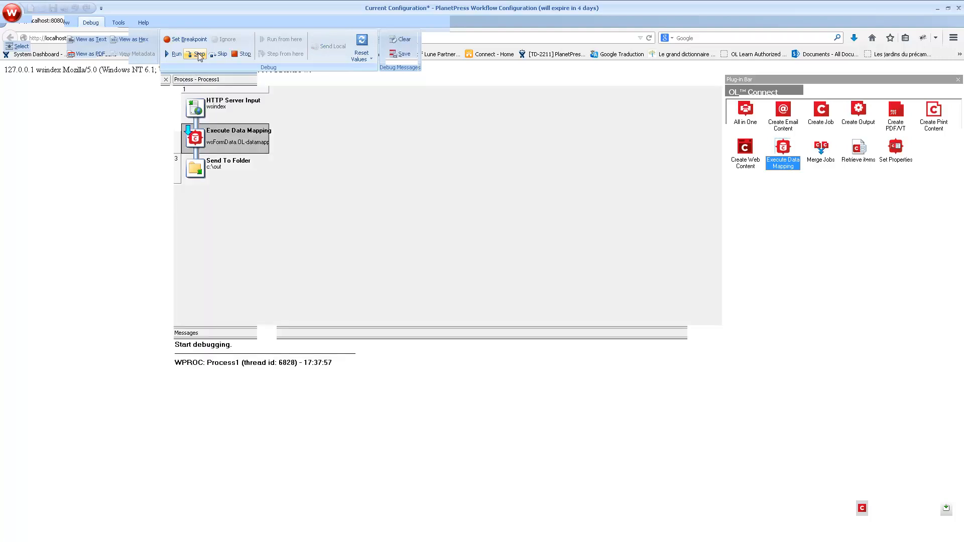
{"action": "left_click", "coordinate": [199, 54]}
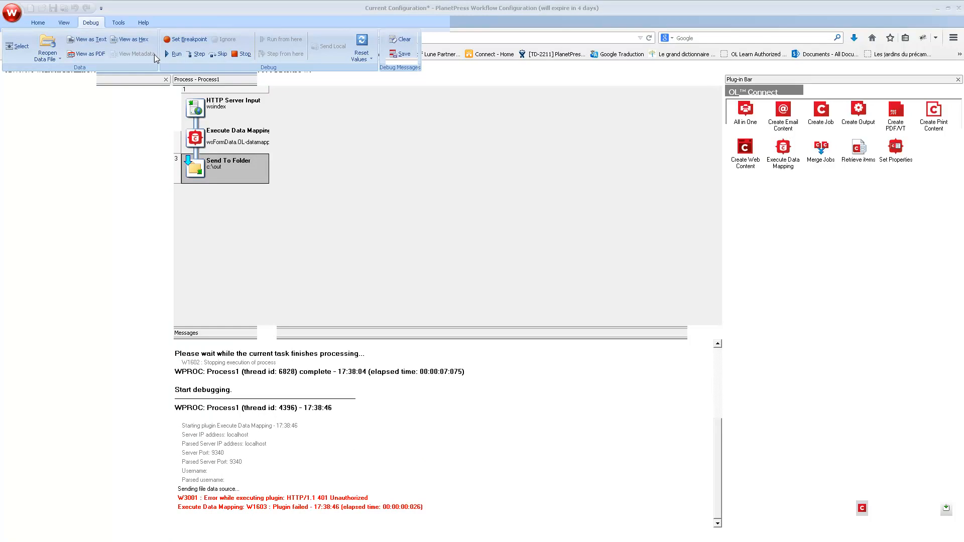
{"action": "left_click", "coordinate": [240, 54]}
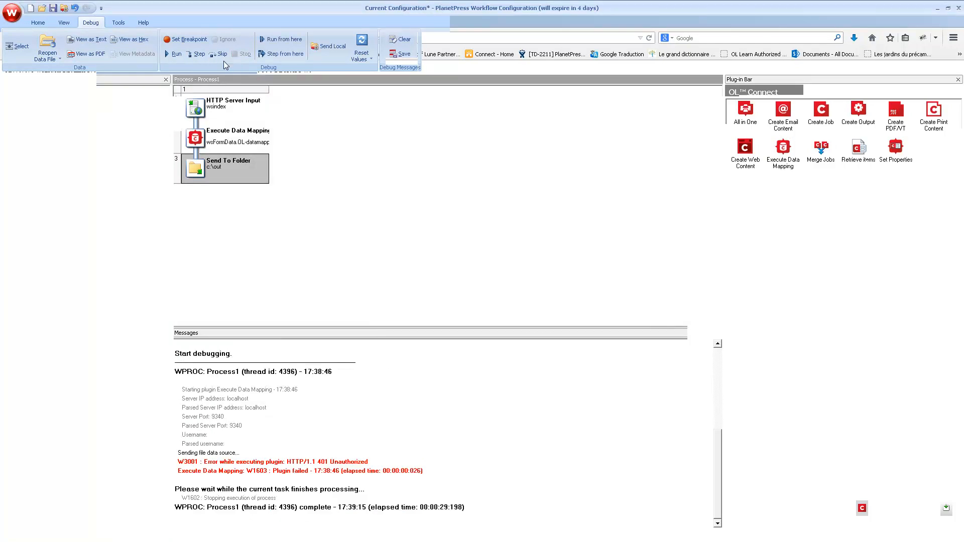
Step: Enter the OL Connect username and password in the Execute Data Mapping connection settings
{"action": "double_click", "coordinate": [209, 140]}
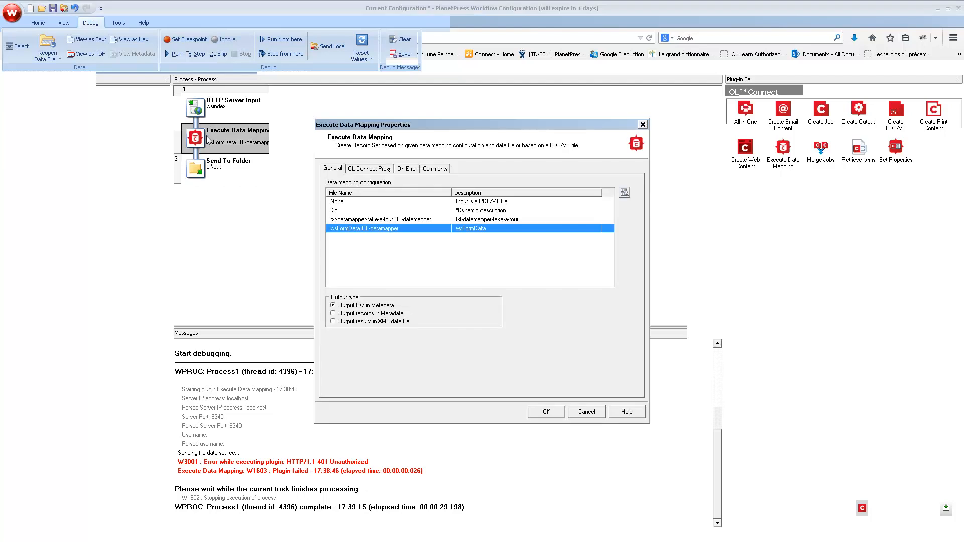
{"action": "left_click", "coordinate": [372, 169]}
{"action": "type", "text": "admin"}
{"action": "key", "text": "Tab"}
{"action": "type", "text": "******"}
{"action": "left_click", "coordinate": [545, 412]}
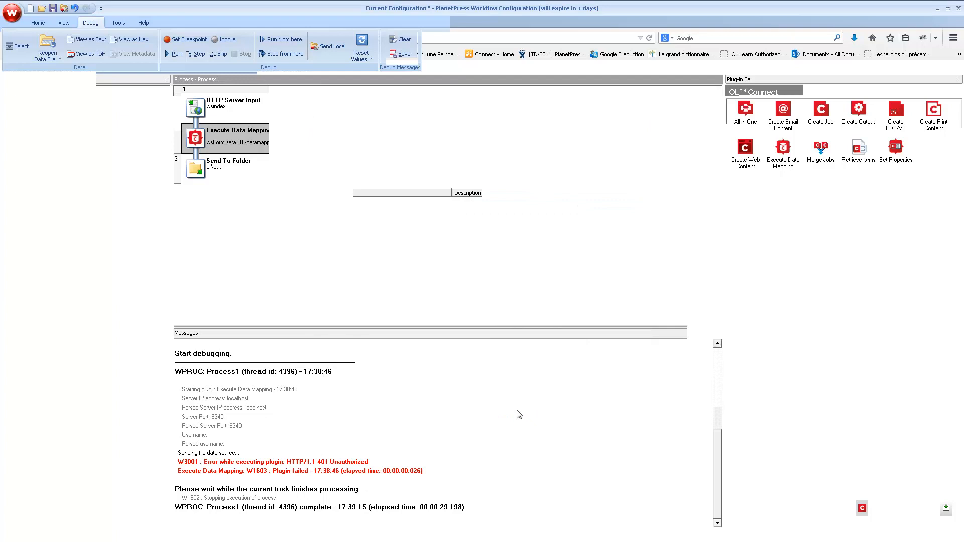
Step: Rerun the debug, check Document metadata shows _vger_record_id 25000, then reopen Execute Data Mapping properties
{"action": "left_click", "coordinate": [196, 54]}
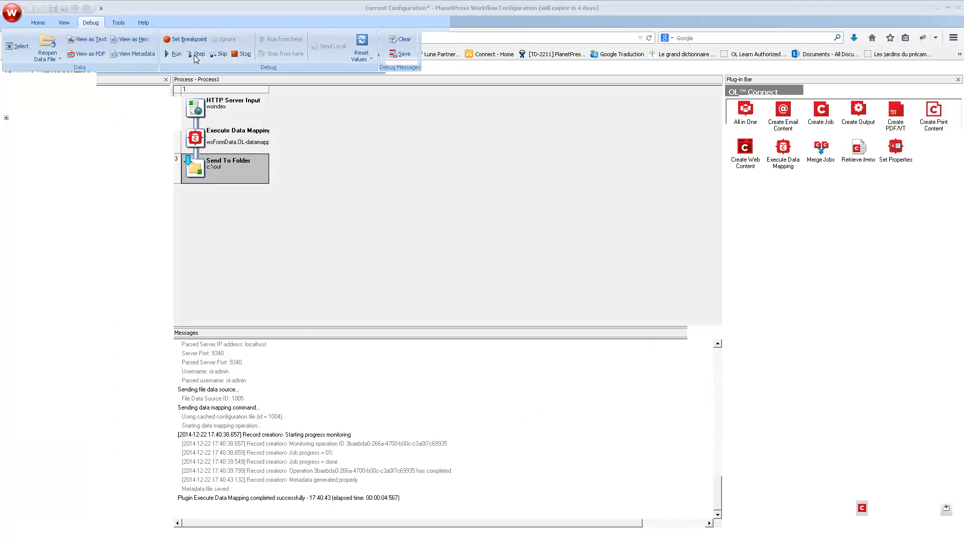
{"action": "left_click", "coordinate": [133, 55]}
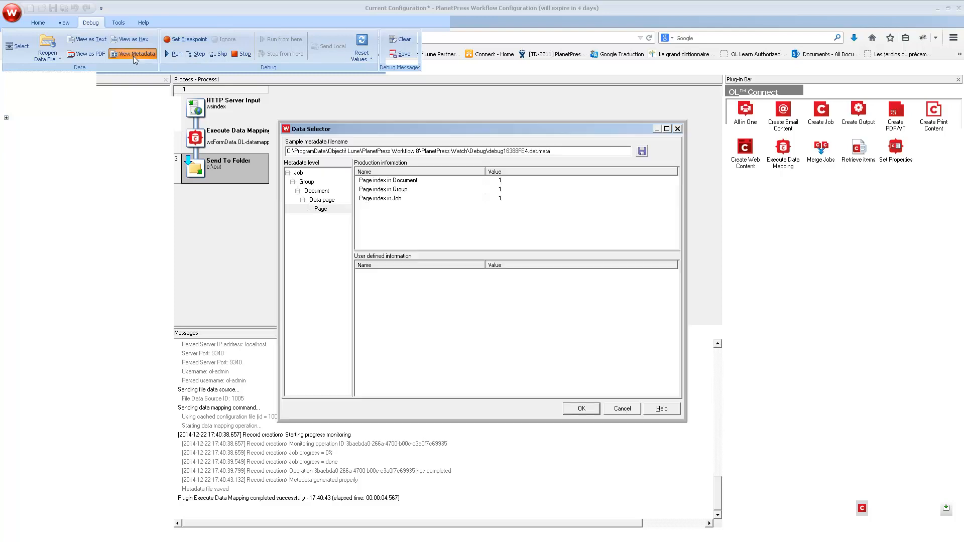
{"action": "left_click", "coordinate": [305, 194]}
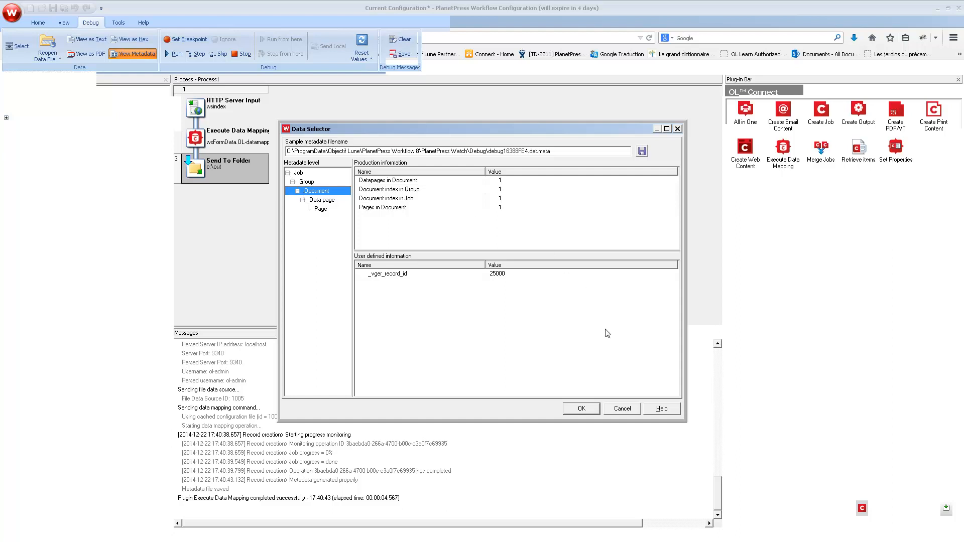
{"action": "left_click", "coordinate": [622, 409]}
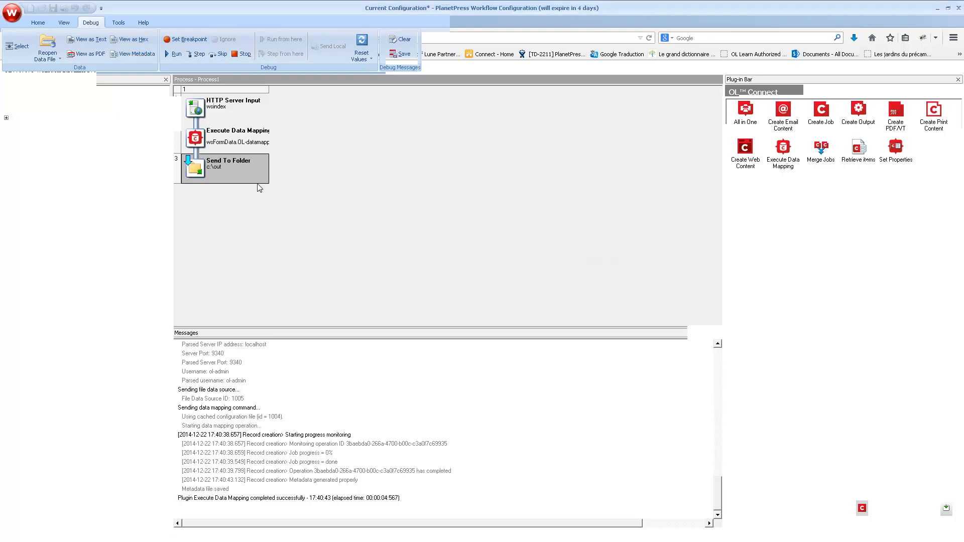
{"action": "left_click", "coordinate": [243, 56]}
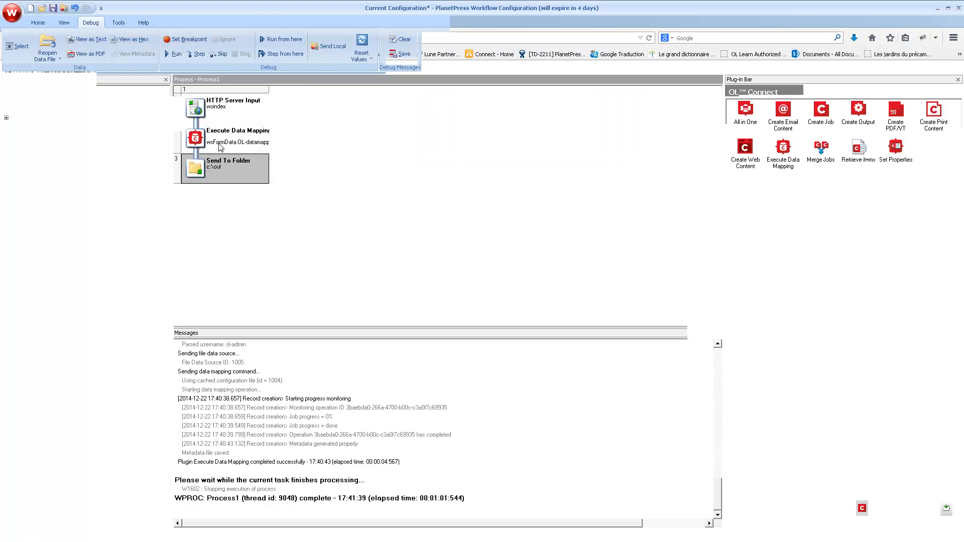
{"action": "double_click", "coordinate": [219, 146]}
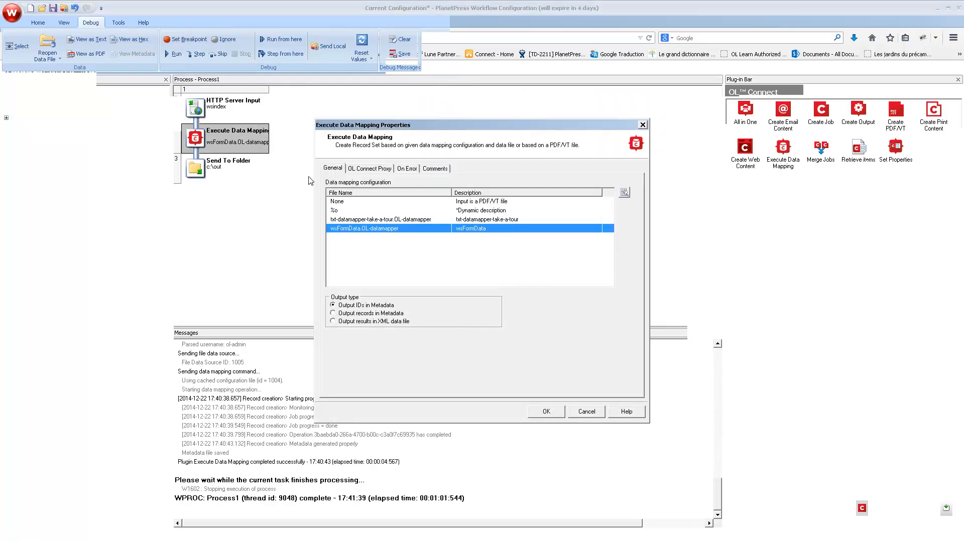
Step: Choose the 'Output records in Metadata' option on the General tab of Execute Data Mapping
{"action": "left_click", "coordinate": [350, 314]}
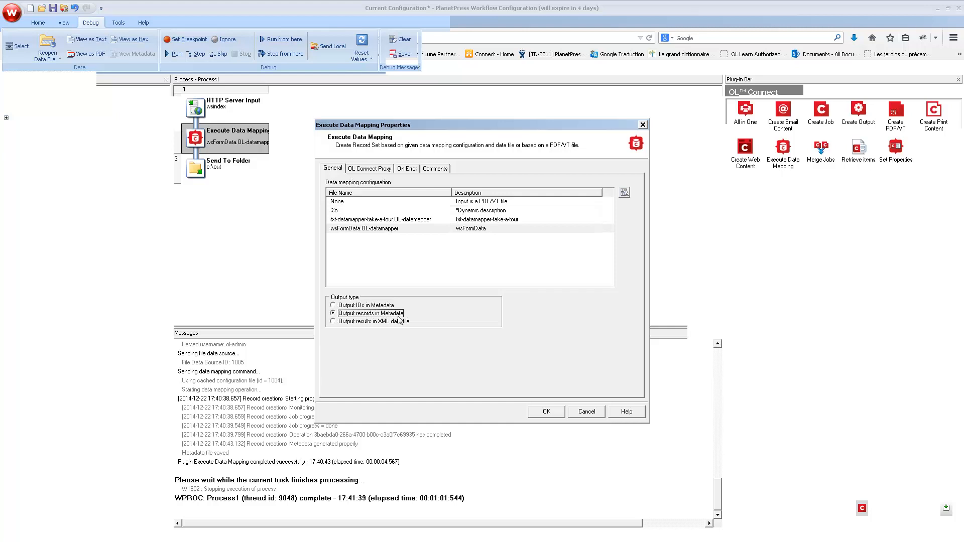
Step: Save the change, then debug and verify Document metadata now lists the record's _vger_fld_ fields
{"action": "left_click", "coordinate": [547, 411]}
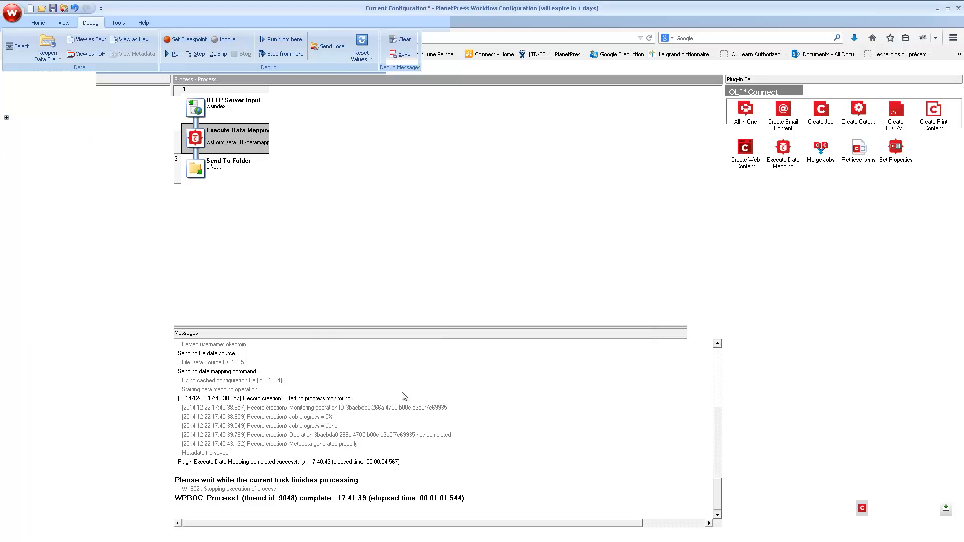
{"action": "left_click", "coordinate": [198, 54]}
{"action": "left_click", "coordinate": [195, 54]}
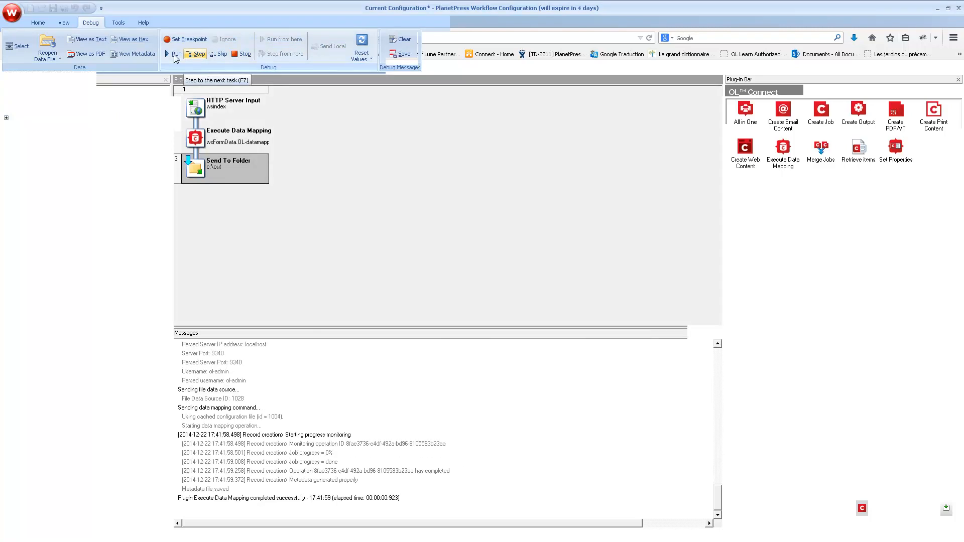
{"action": "left_click", "coordinate": [133, 54]}
{"action": "left_click", "coordinate": [316, 191]}
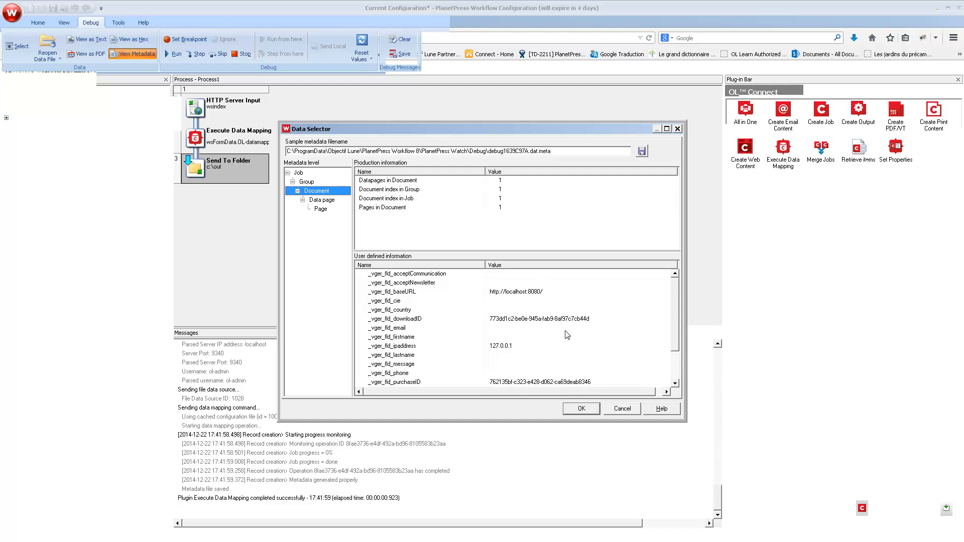
{"action": "left_click", "coordinate": [580, 410]}
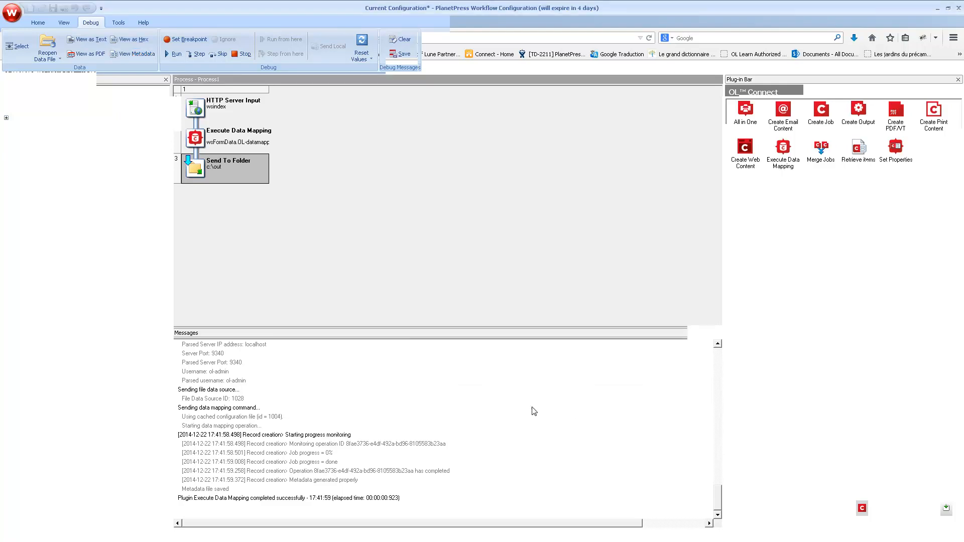
{"action": "left_click", "coordinate": [238, 55]}
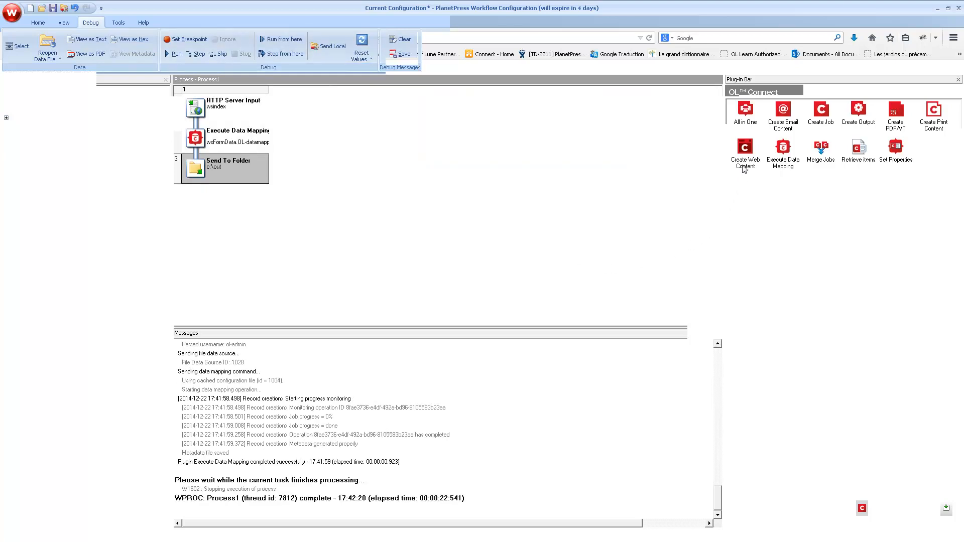
Step: Insert Create Web Content before Send To Folder with template wsindex.OL-template and record ID 1
{"action": "left_click", "coordinate": [745, 147]}
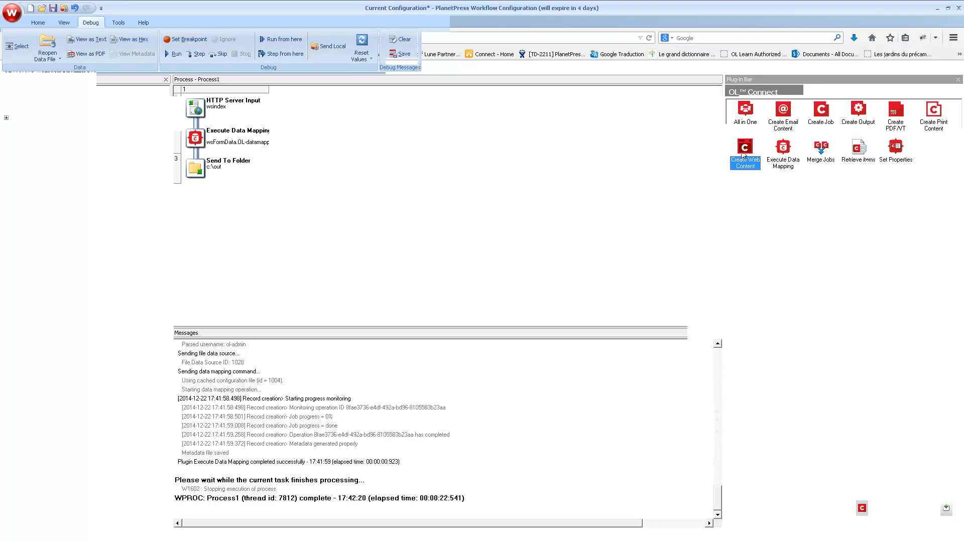
{"action": "left_click_drag", "start_coordinate": [743, 156], "coordinate": [201, 160]}
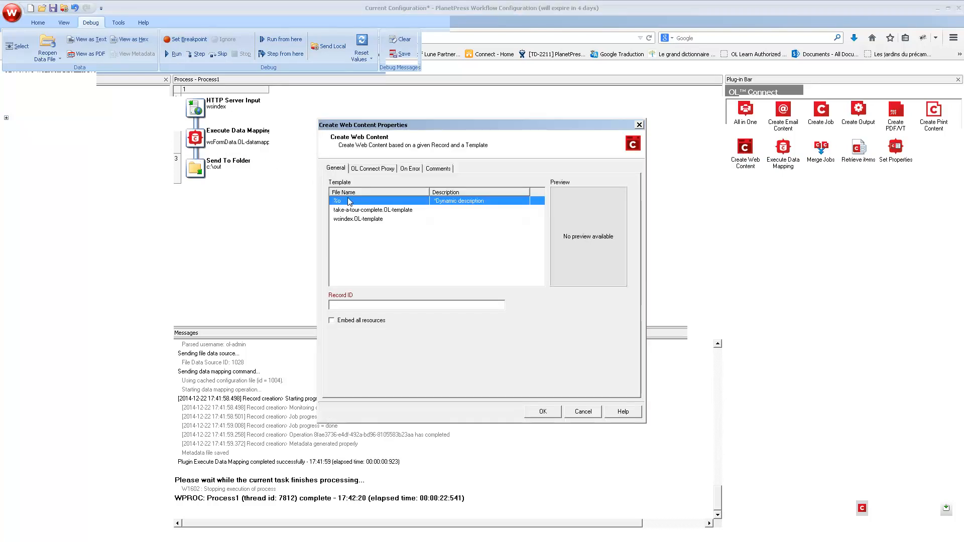
{"action": "left_click", "coordinate": [354, 220]}
{"action": "left_click", "coordinate": [390, 305]}
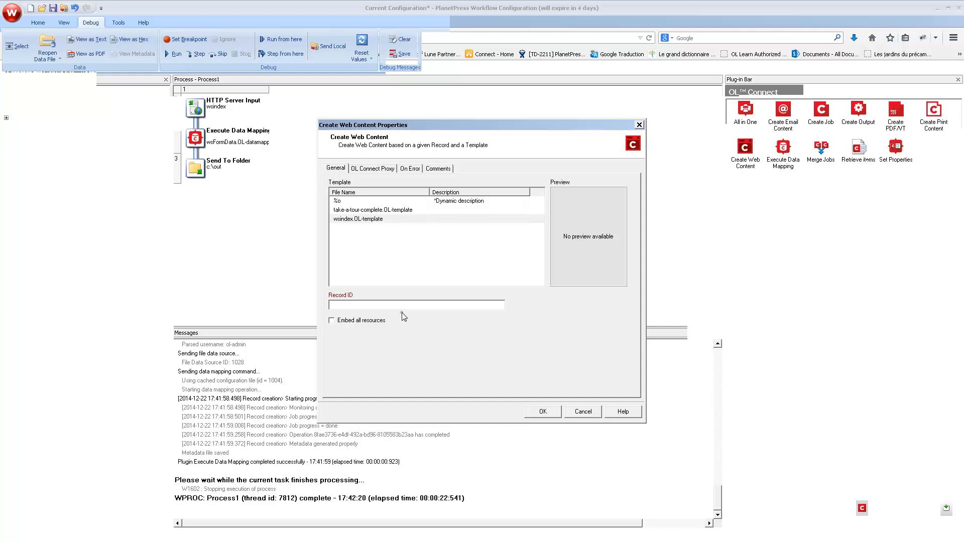
{"action": "key", "text": "Return"}
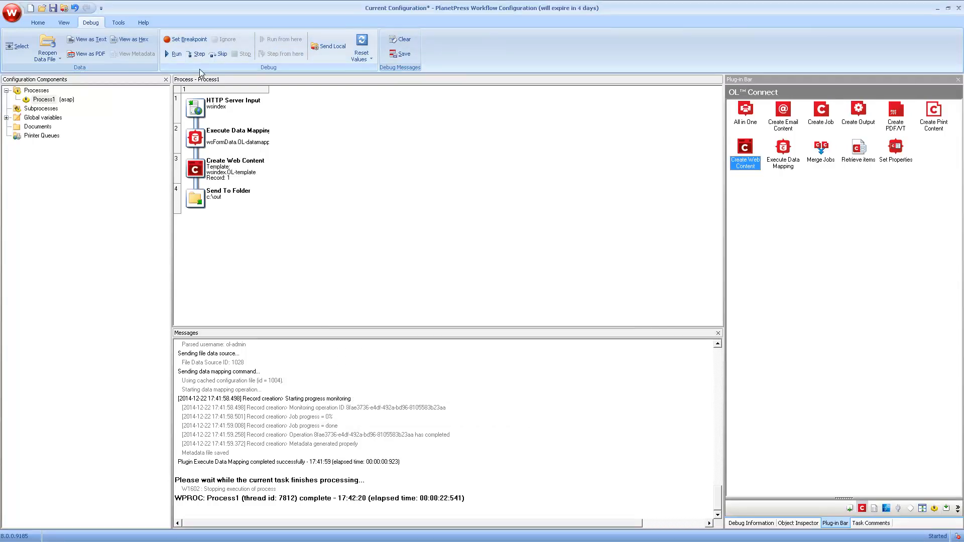
Step: Start debugging, then replace Create Web Content's Record ID of 1 with a GetMeta expression reading _vger_record_id
{"action": "left_click", "coordinate": [196, 54]}
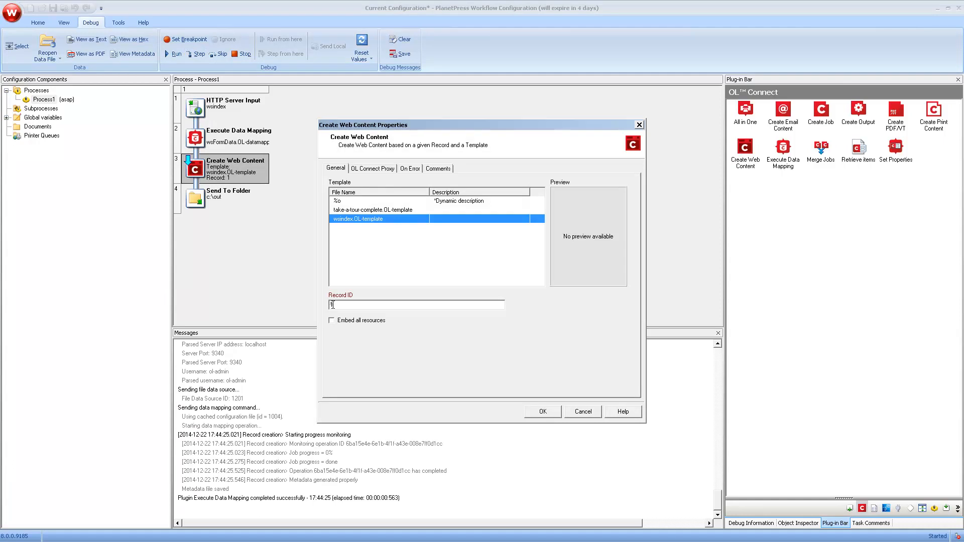
{"action": "double_click", "coordinate": [333, 305]}
{"action": "right_click", "coordinate": [339, 303]}
{"action": "left_click", "coordinate": [379, 414]}
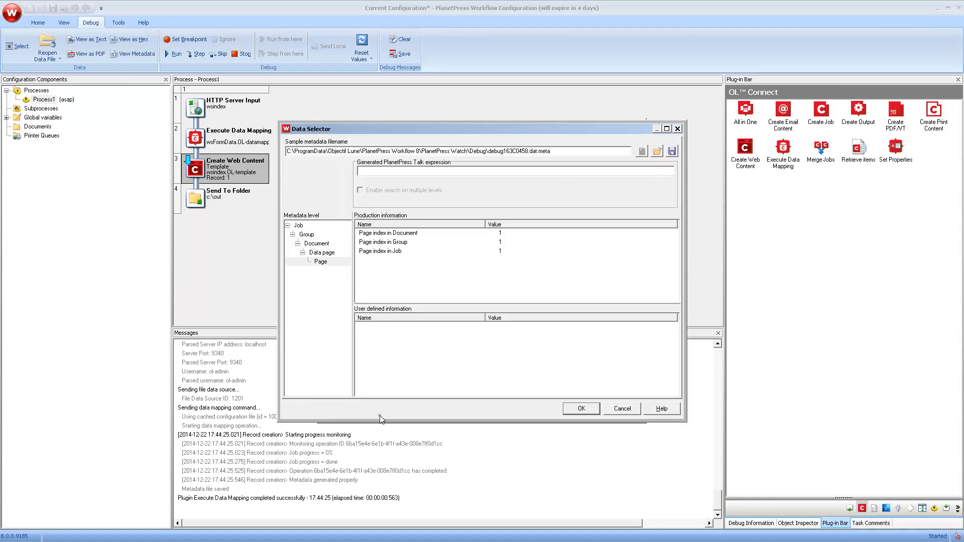
{"action": "left_click", "coordinate": [317, 243]}
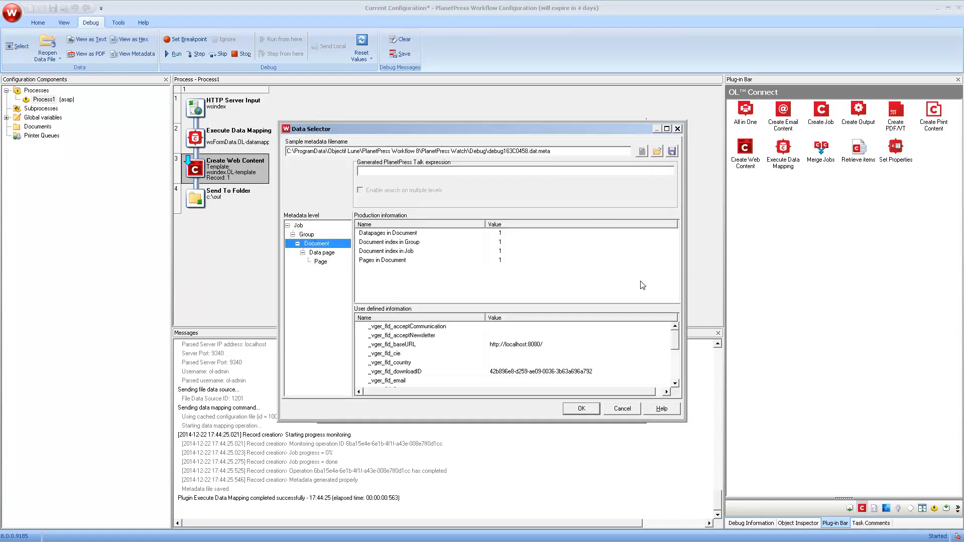
{"action": "left_click", "coordinate": [677, 346]}
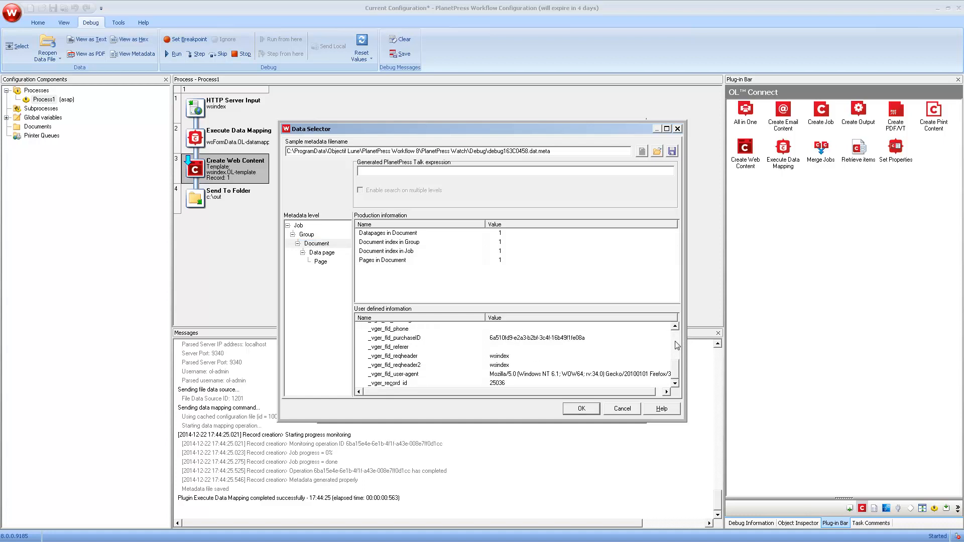
{"action": "left_click", "coordinate": [395, 383]}
{"action": "left_click", "coordinate": [580, 410]}
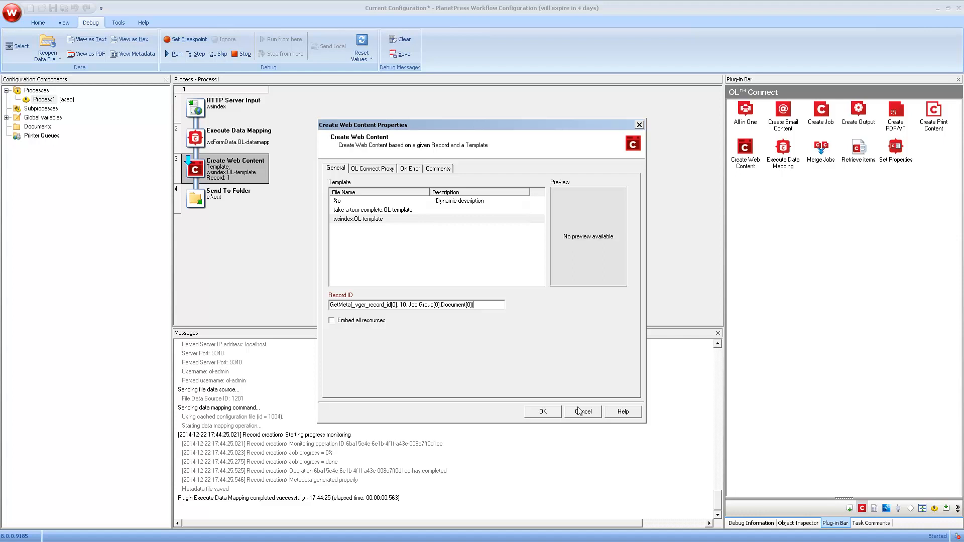
{"action": "left_click", "coordinate": [534, 414]}
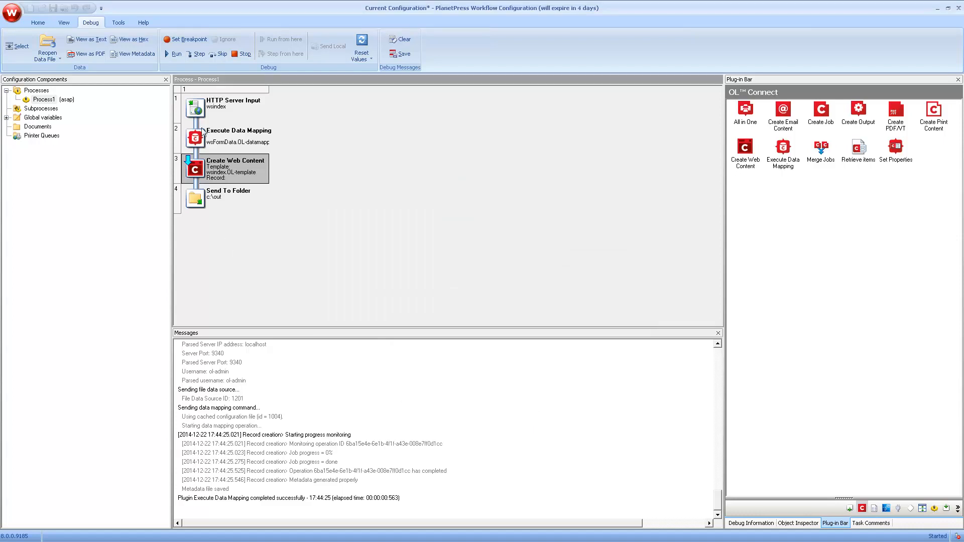
Step: Step the debug run to generate the web page and check its HTML output as text
{"action": "left_click", "coordinate": [199, 54]}
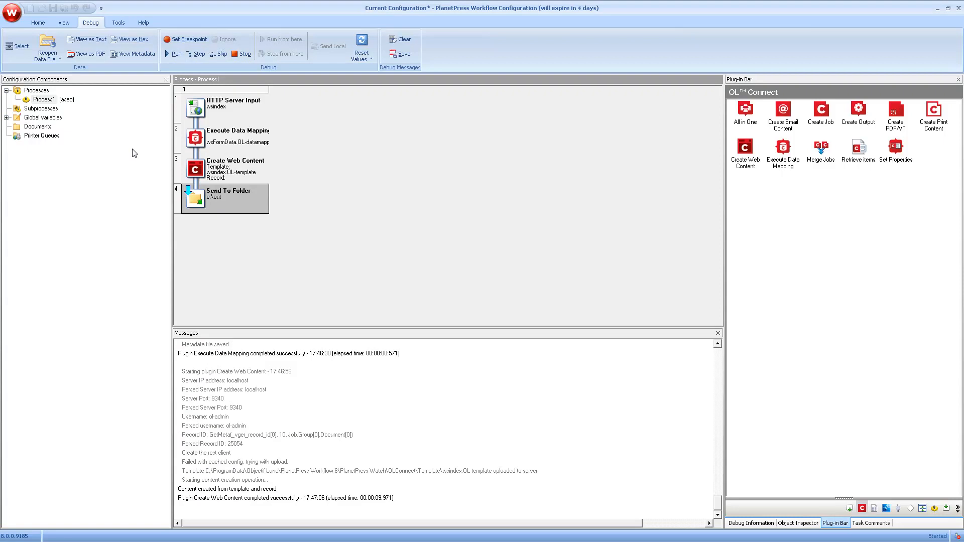
{"action": "left_click", "coordinate": [92, 42]}
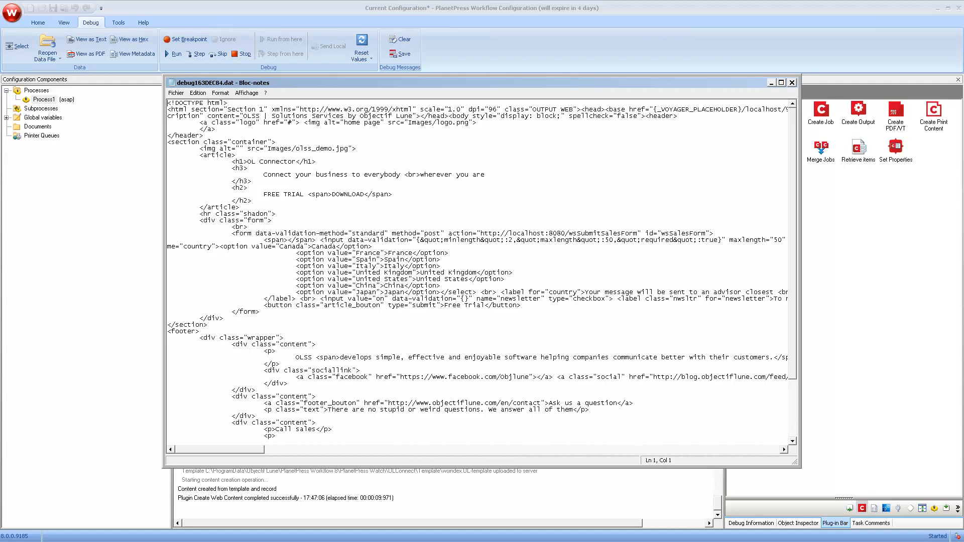
{"action": "key", "text": "alt+F4"}
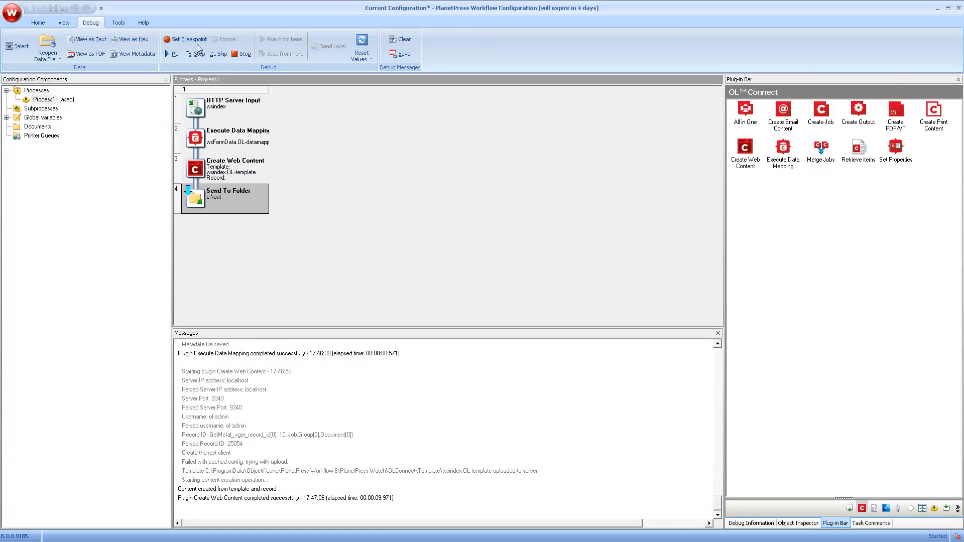
Step: Stop debugging and send the configuration to the Workflow service
{"action": "left_click", "coordinate": [240, 55]}
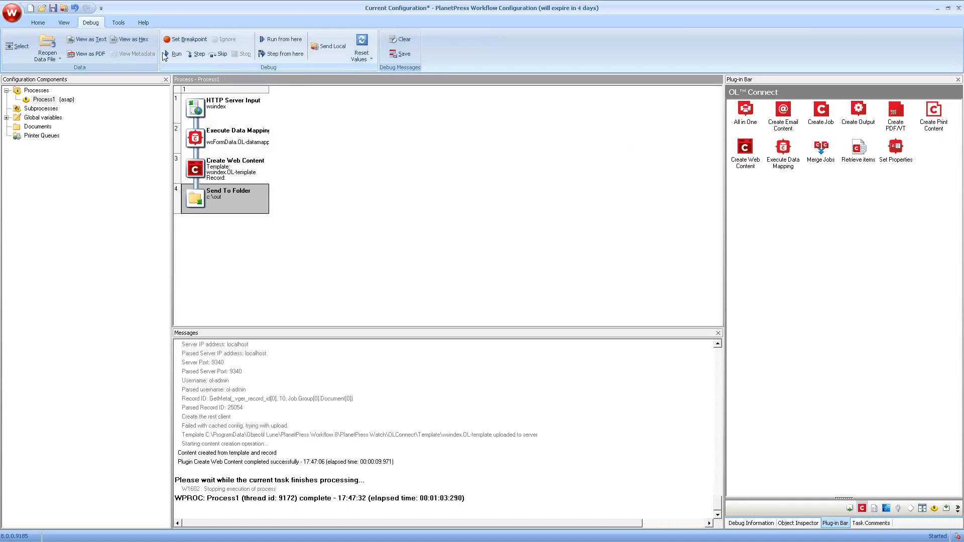
{"action": "left_click", "coordinate": [64, 8]}
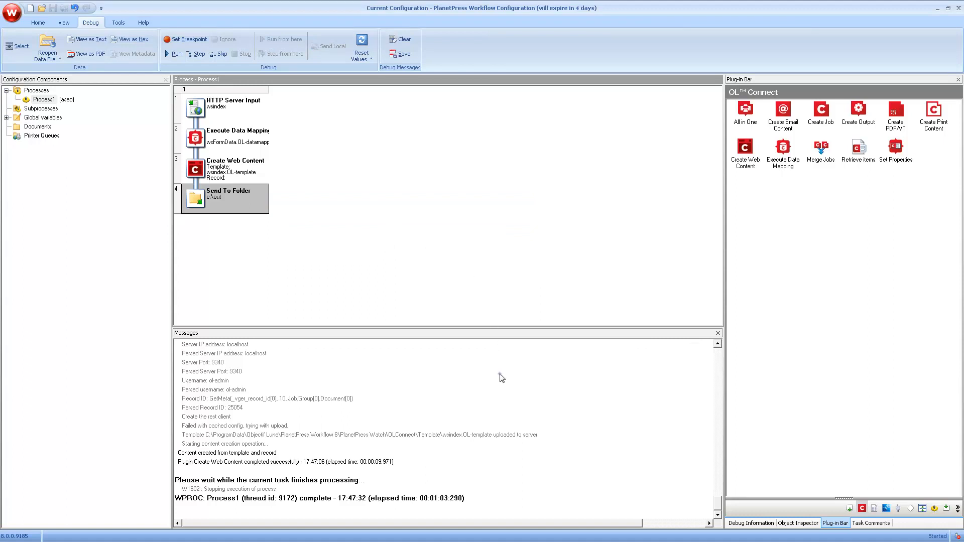
{"action": "key", "text": "alt+Tab"}
Step: Reload localhost:8080/wsindex to view the served page, and open PlanetPress Connect Demos in a new tab
{"action": "key", "text": "F5"}
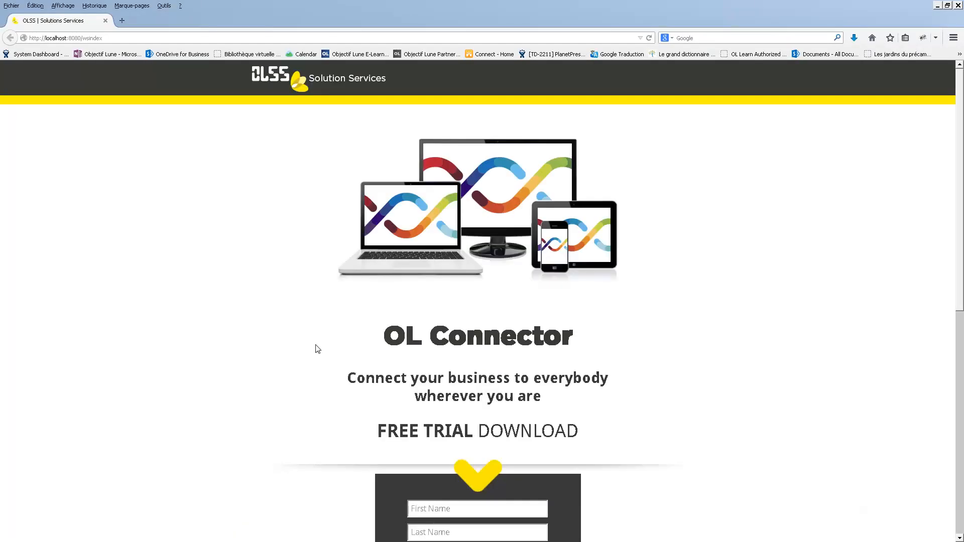
{"action": "left_click", "coordinate": [122, 21]}
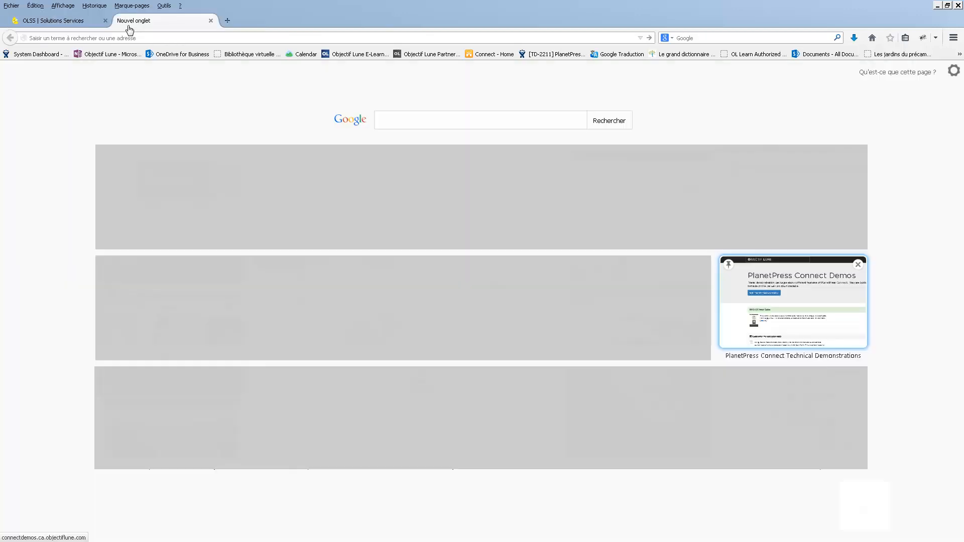
{"action": "left_click", "coordinate": [773, 318]}
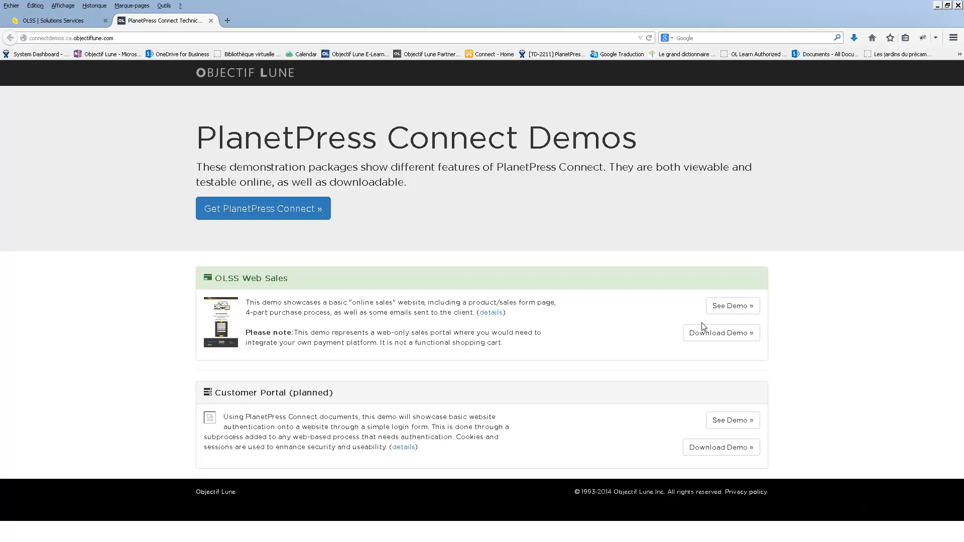
{"action": "key", "text": "alt+Tab"}
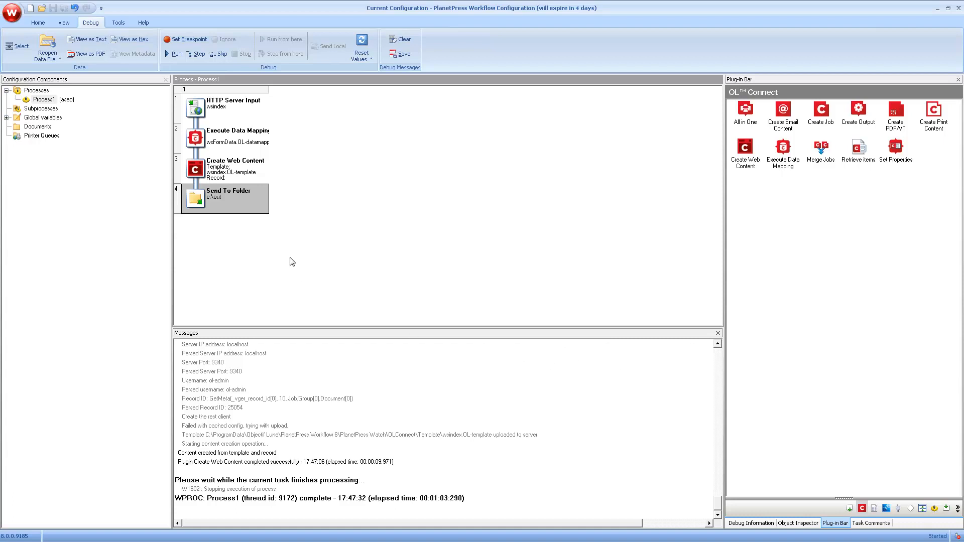
{"action": "double_click", "coordinate": [251, 144]}
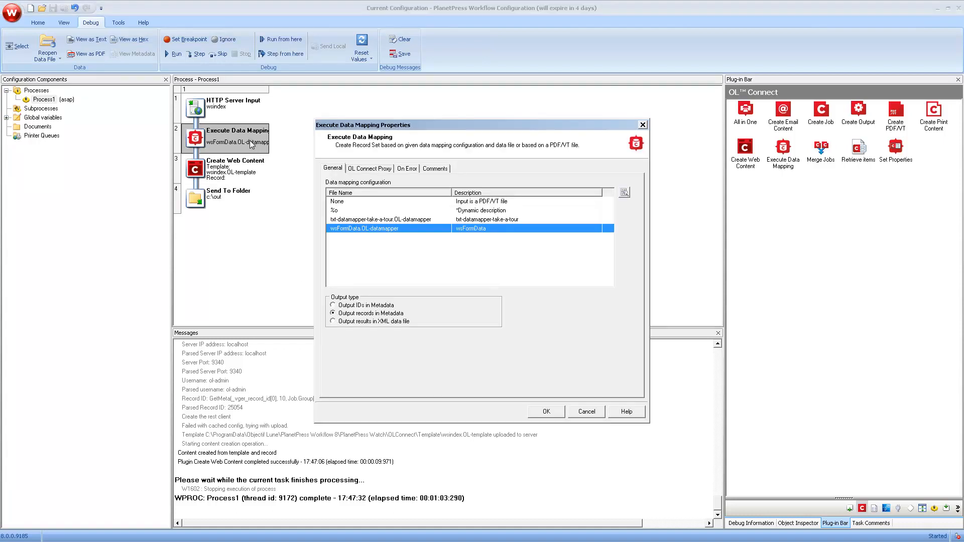
{"action": "left_click", "coordinate": [374, 170]}
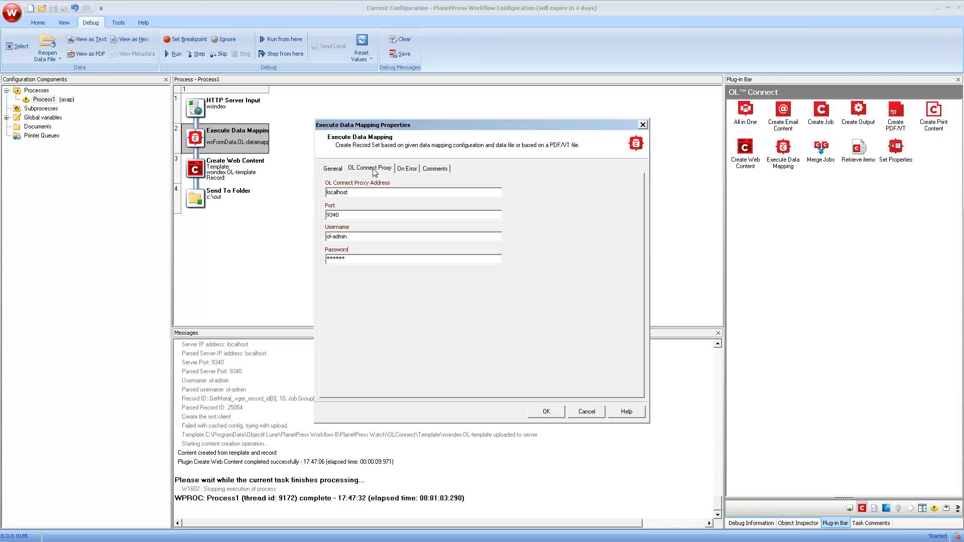
{"action": "left_click", "coordinate": [332, 169]}
{"action": "left_click", "coordinate": [545, 413]}
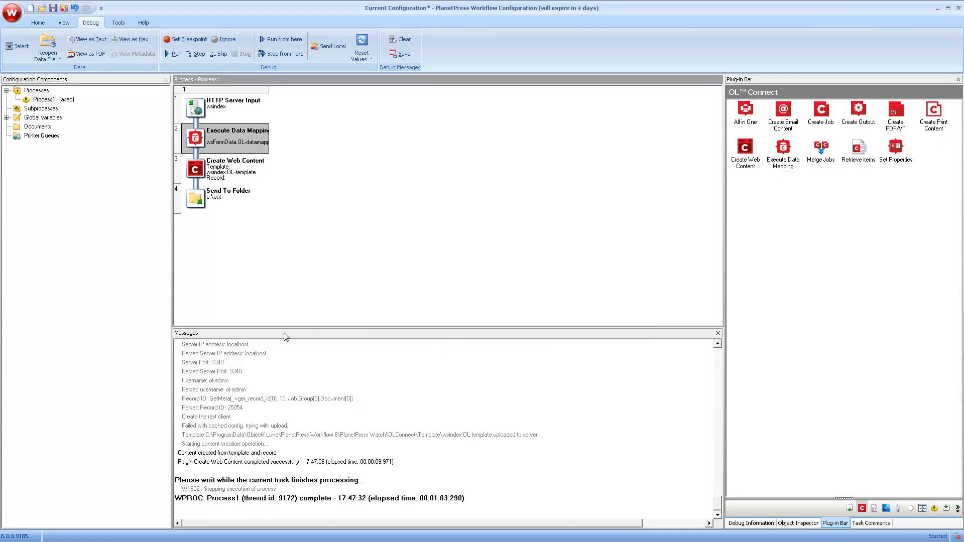
{"action": "double_click", "coordinate": [226, 173]}
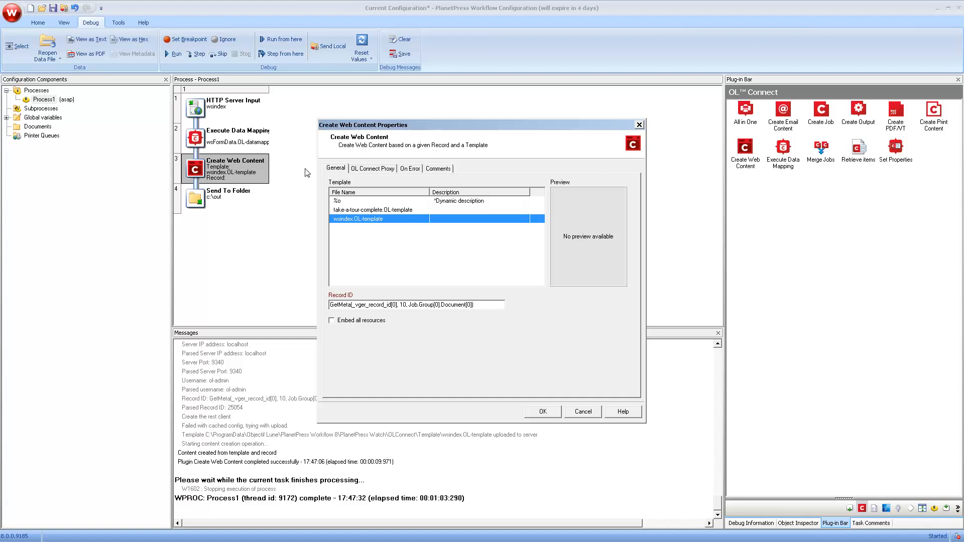
{"action": "left_click", "coordinate": [365, 174]}
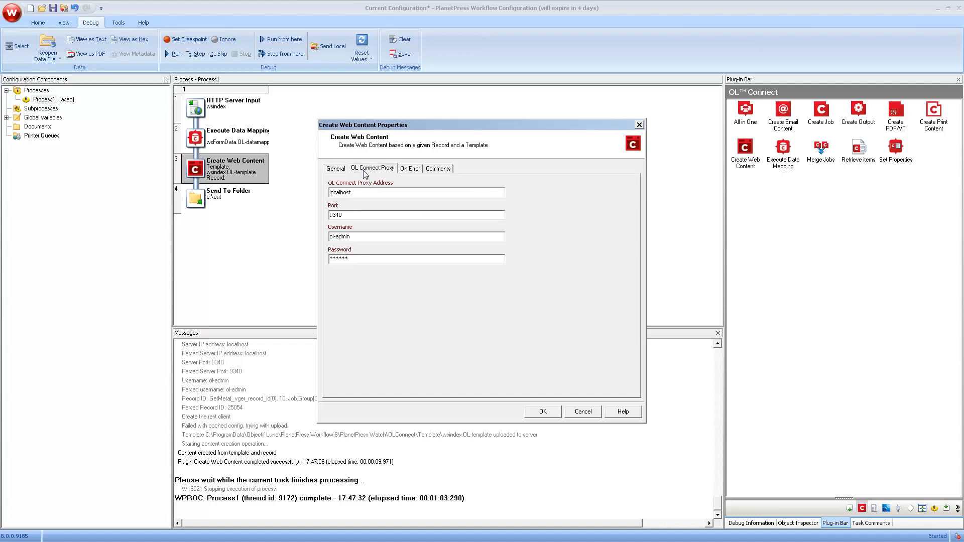
{"action": "left_click", "coordinate": [337, 171]}
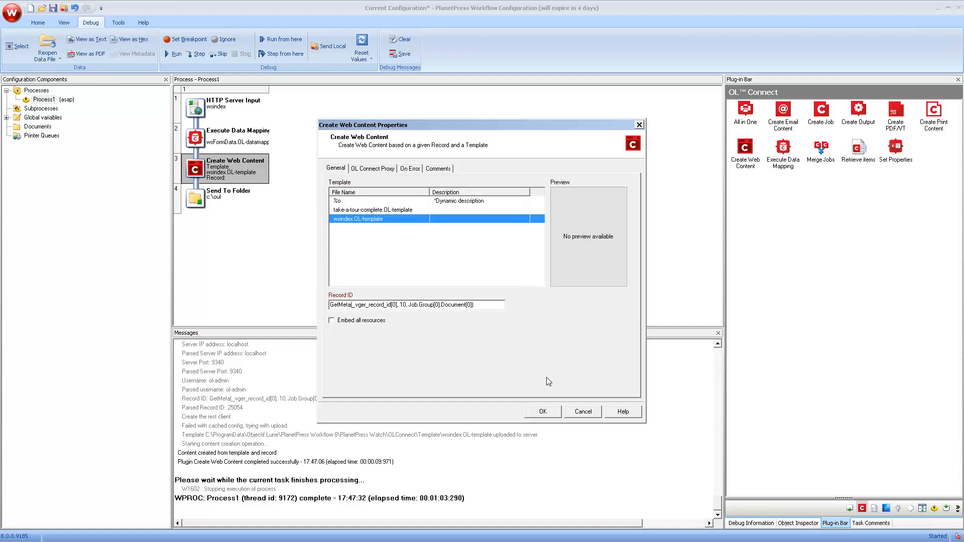
{"action": "left_click", "coordinate": [547, 412]}
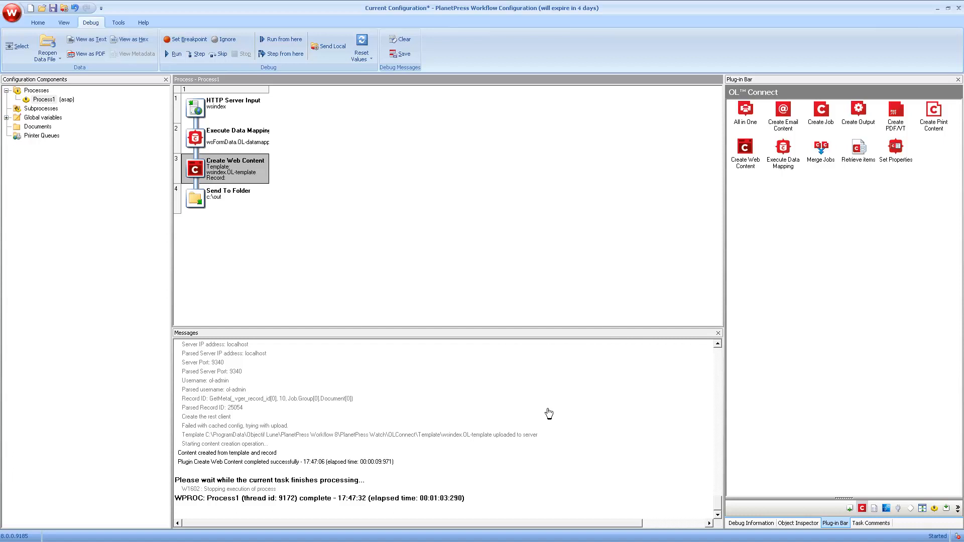
Step: Replace the step 4 Send To Folder output with a Delete task that deletes permanently
{"action": "left_click", "coordinate": [850, 509]}
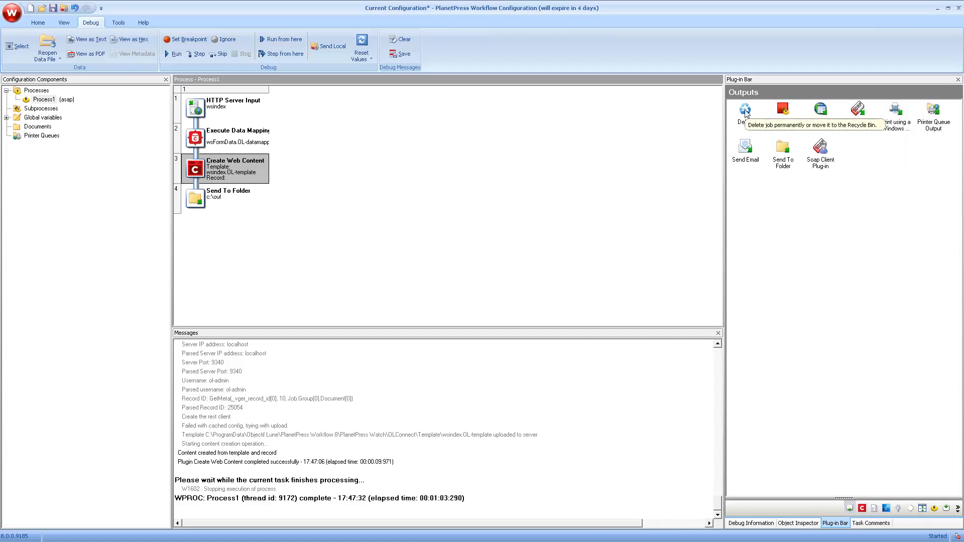
{"action": "left_click", "coordinate": [601, 153]}
{"action": "left_click_drag", "start_coordinate": [745, 109], "coordinate": [196, 197]}
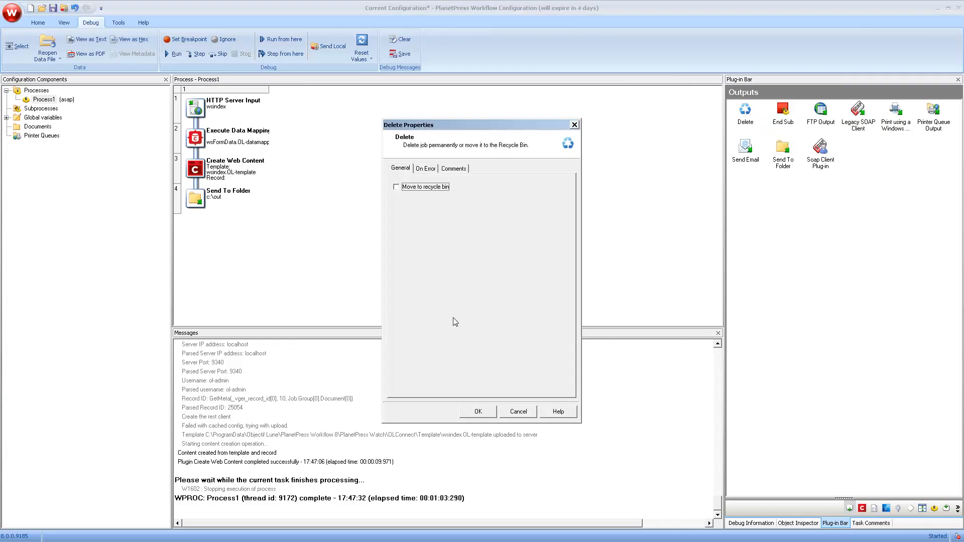
{"action": "left_click", "coordinate": [472, 416]}
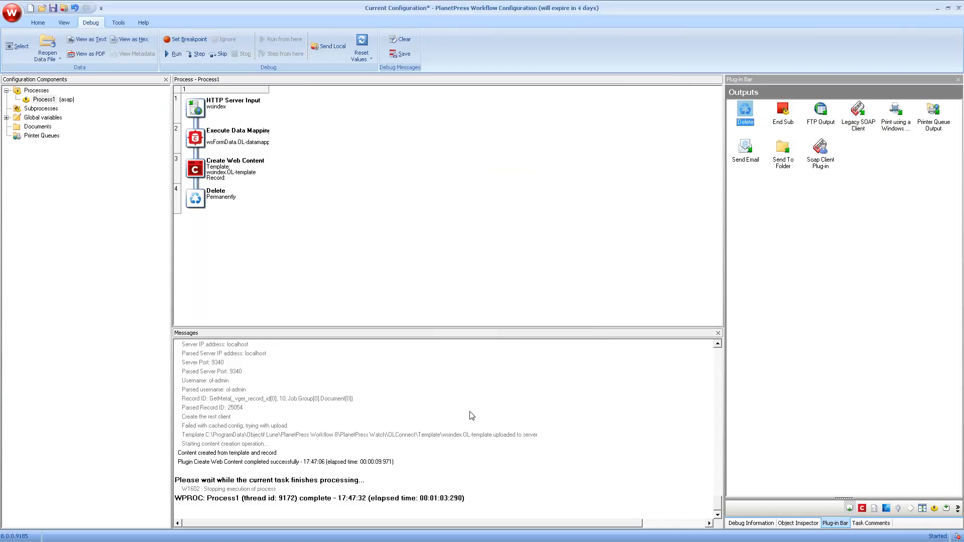